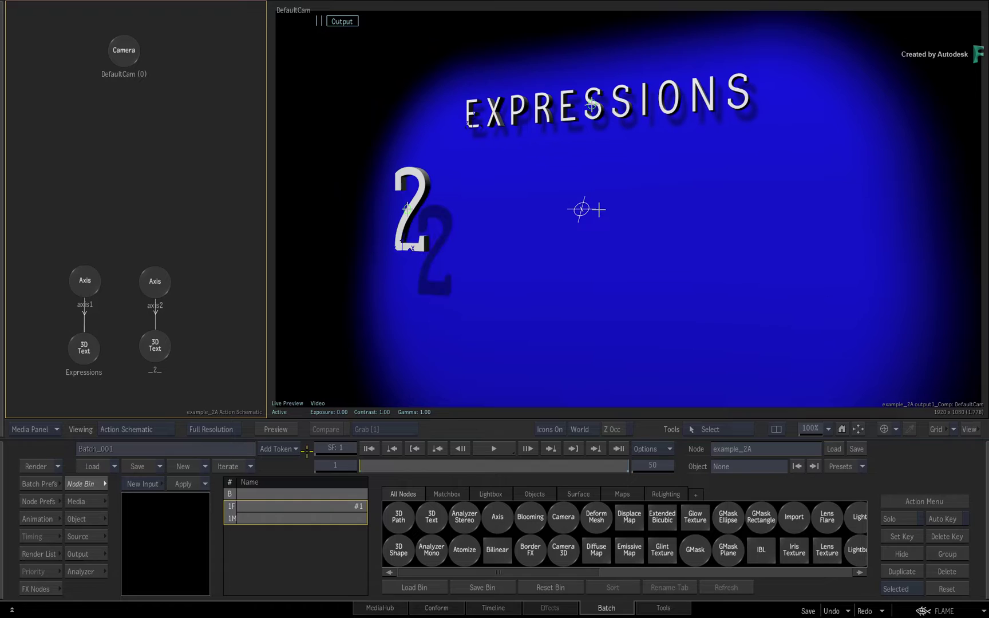
Play and scrub through the existing animation of the 2 text, and look over the two axis and 3D text pairs.
click(484, 448)
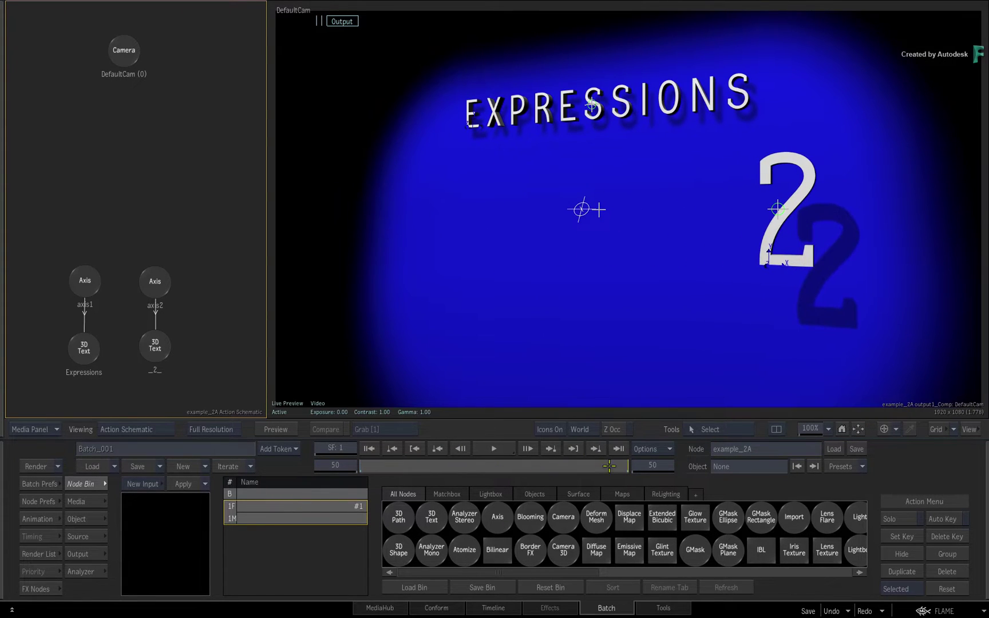
mouse_move(610, 465)
mouse_down()
mouse_move(383, 464)
mouse_move(624, 465)
mouse_move(357, 467)
mouse_move(615, 465)
mouse_move(452, 465)
mouse_move(518, 465)
mouse_move(387, 479)
mouse_up()
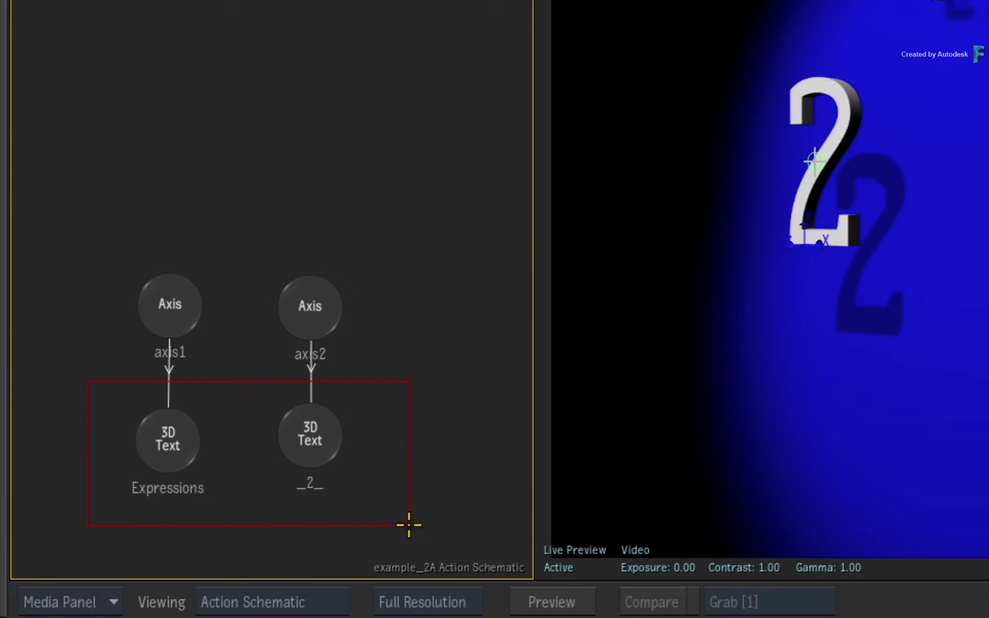
drag(341, 385, 369, 252)
drag(382, 251, 128, 333)
Rename the axis2 node above the _2_ text as parent.
click(310, 308)
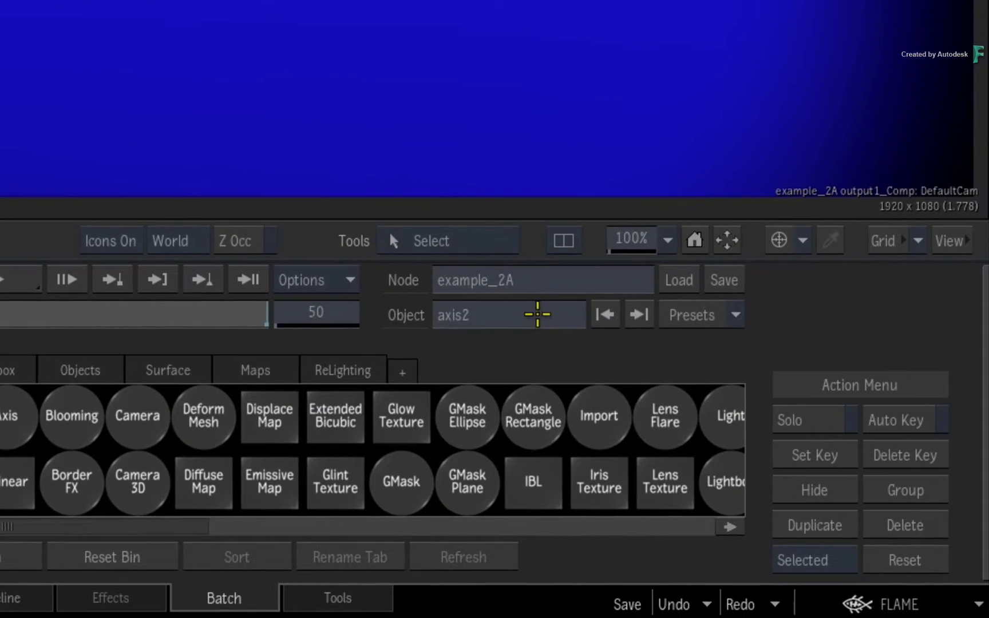
click(733, 385)
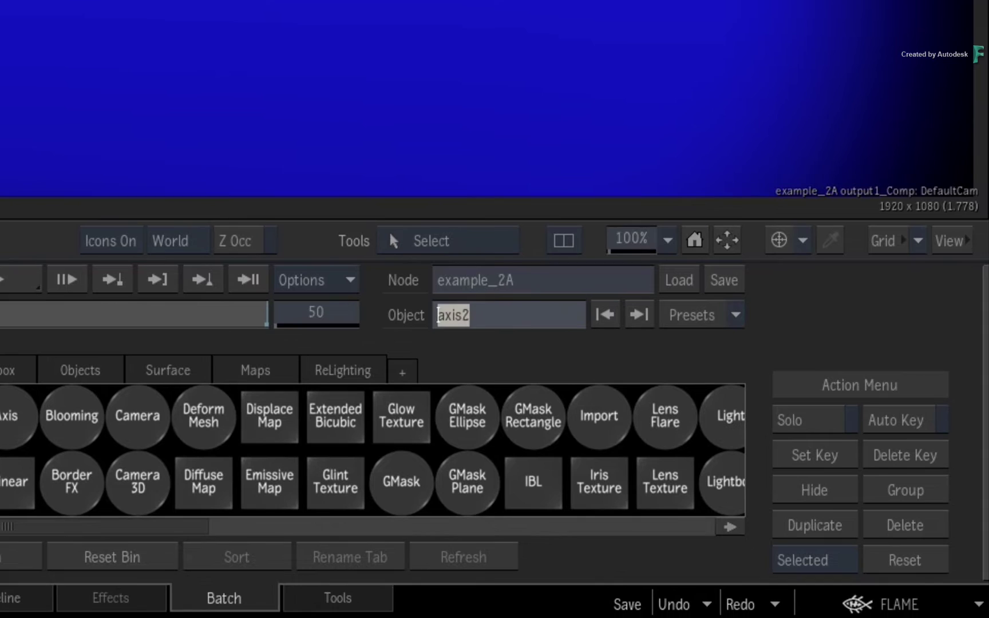
text(parent)
key(Return)
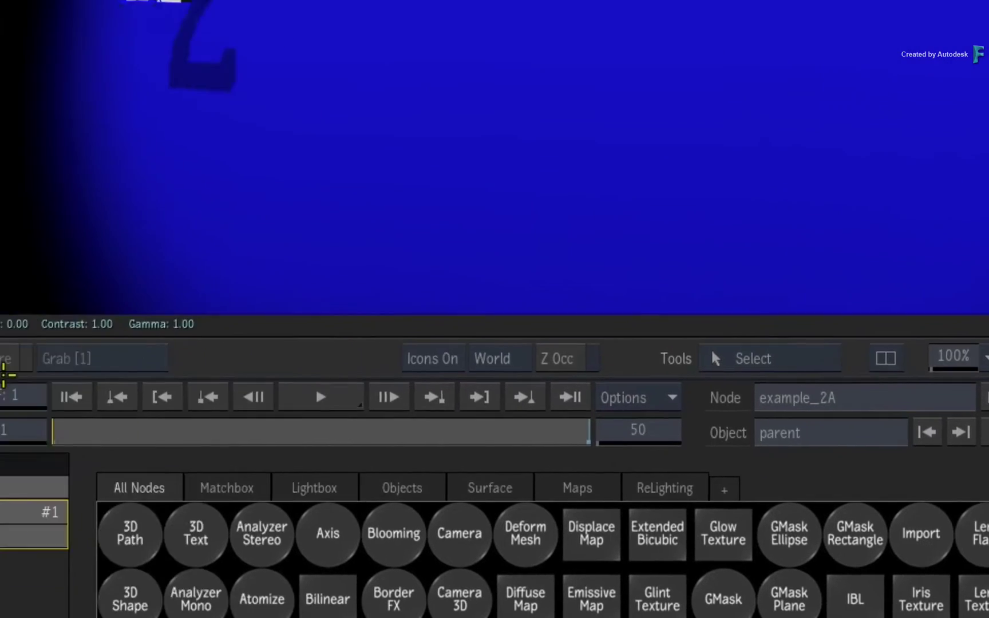
Rename the axis1 node above the Expressions text as child and deselect it.
click(166, 308)
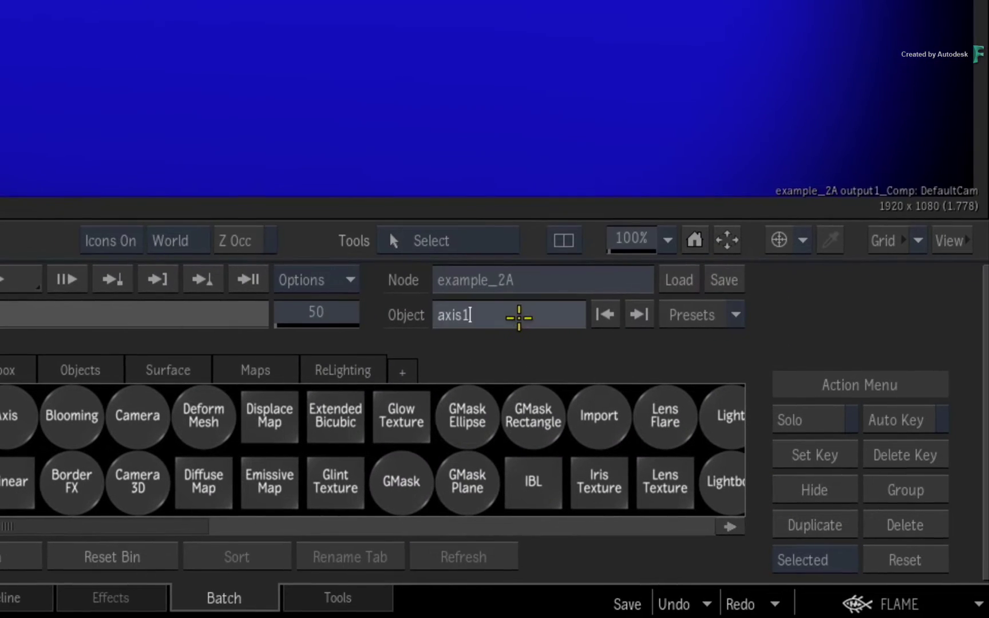
click(519, 317)
text(chil)
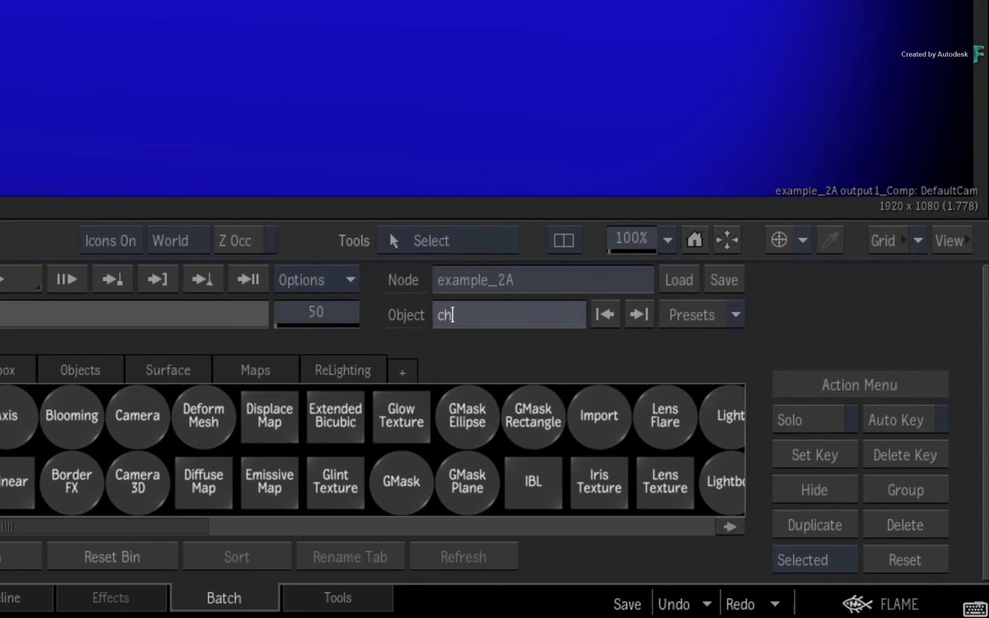
text(d)
key(Return)
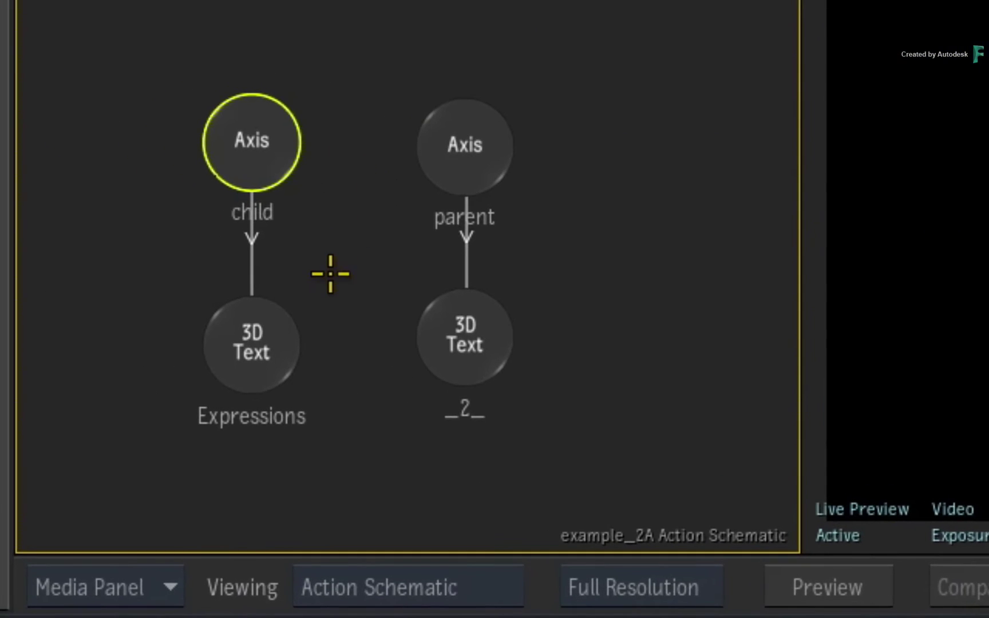
click(358, 254)
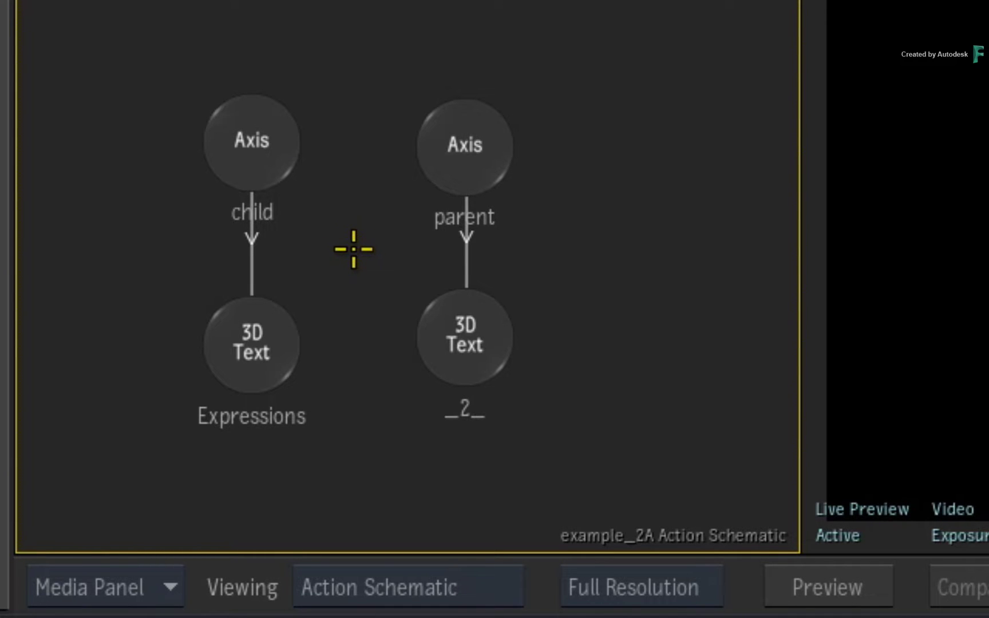
Examine the parent axis's position values over the timeline and its X position curve in the animation channels.
click(465, 148)
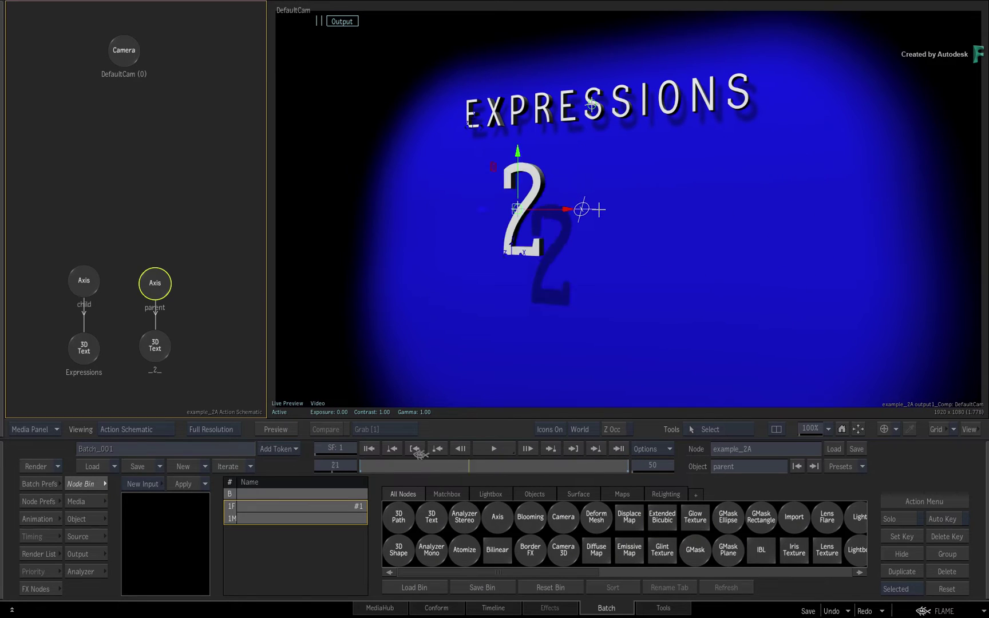
click(418, 451)
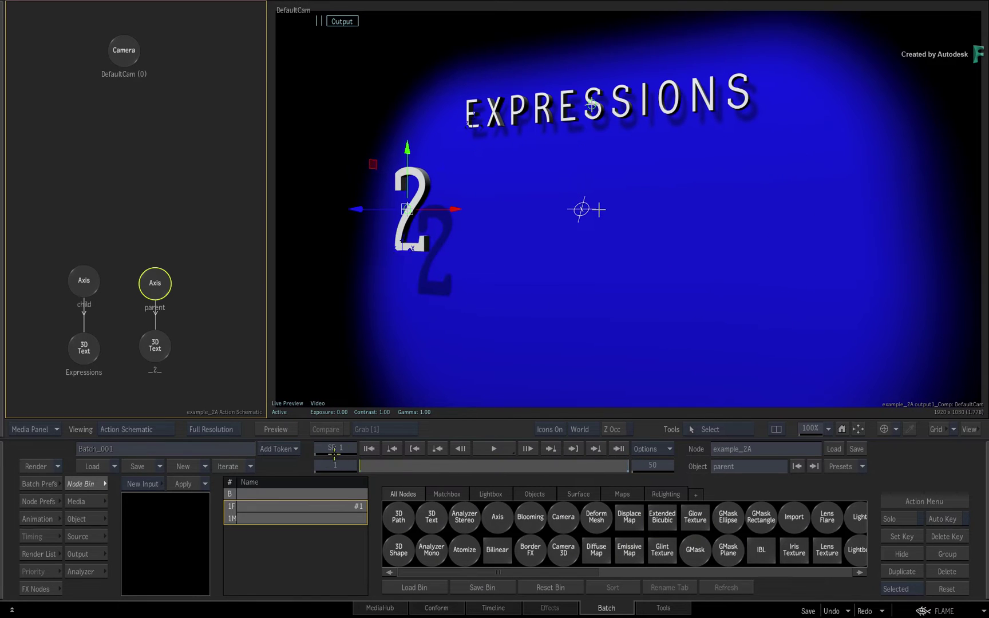
double_click(155, 285)
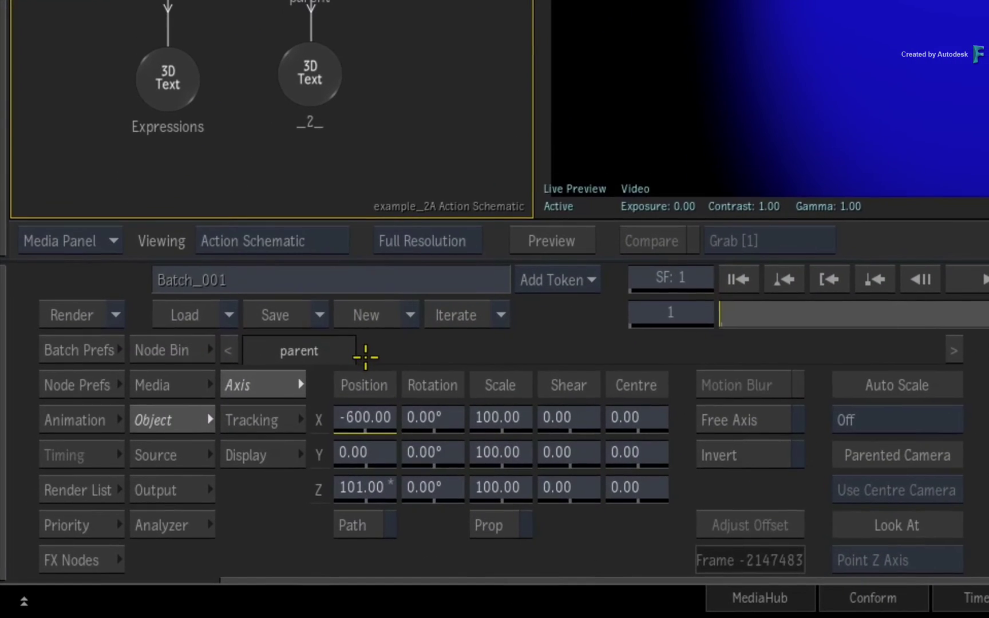
drag(752, 306, 506, 313)
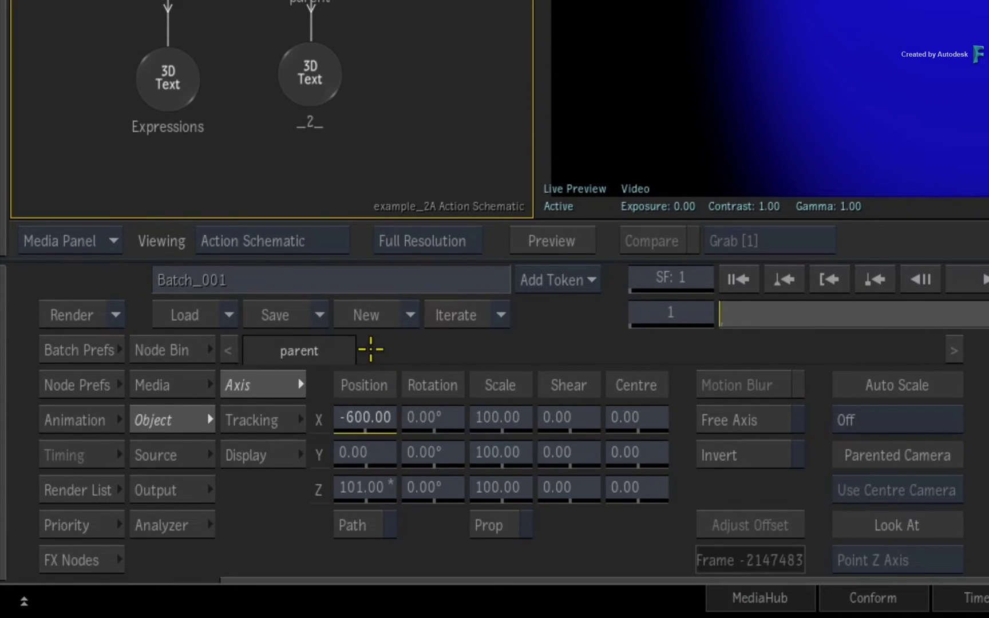
click(61, 420)
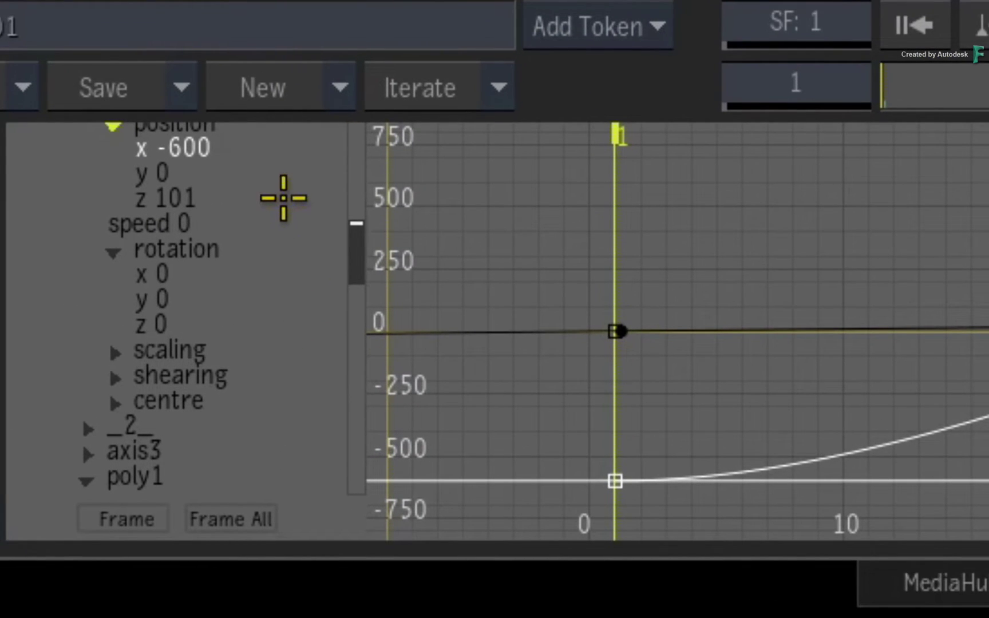
drag(269, 151, 276, 221)
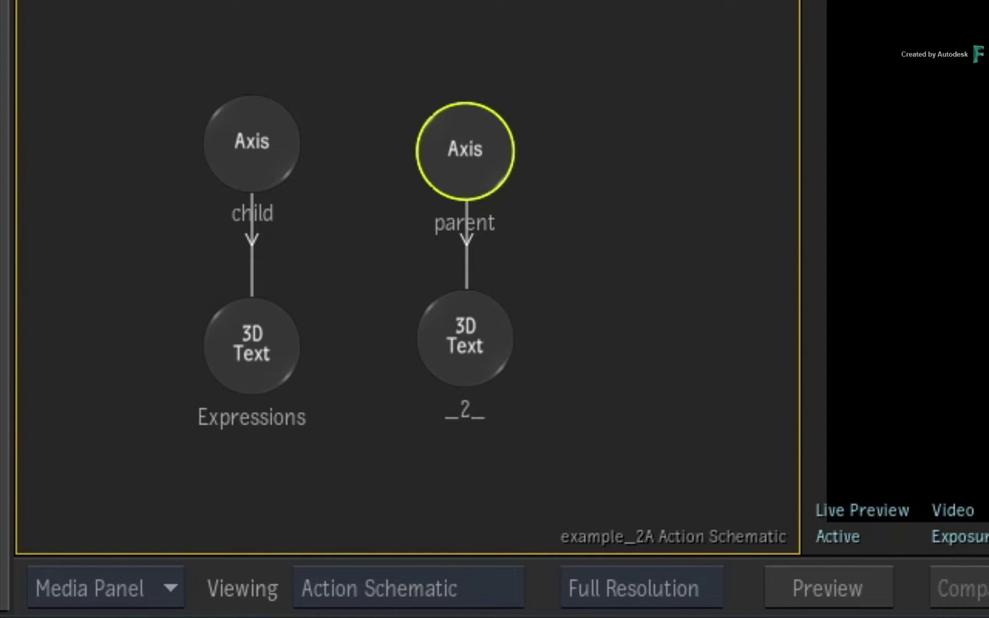
Link the child axis's Y position channel to parent.position.x with an expression.
click(250, 143)
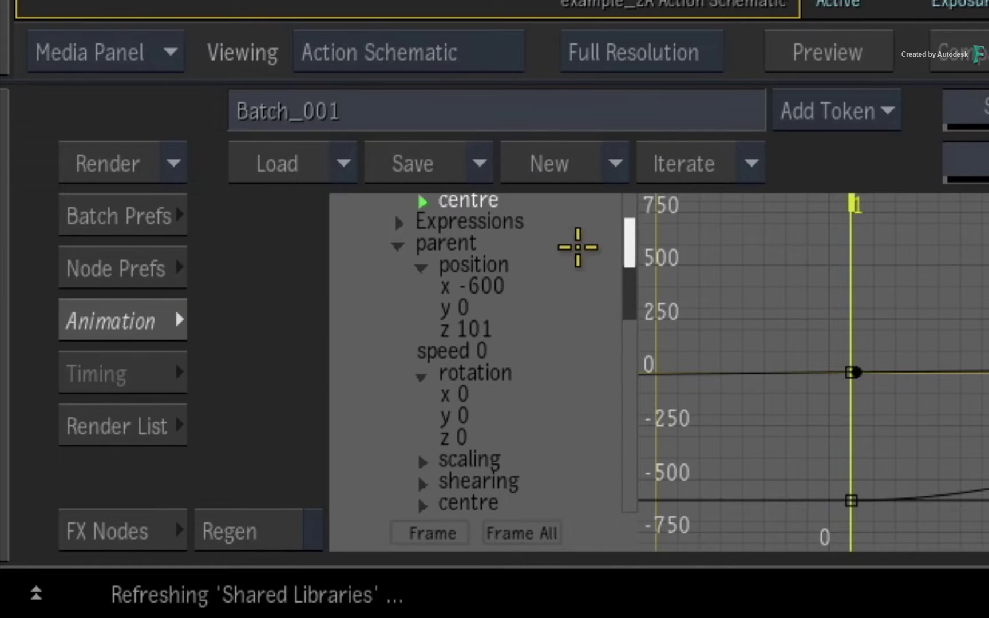
scroll(575, 387, up, 6)
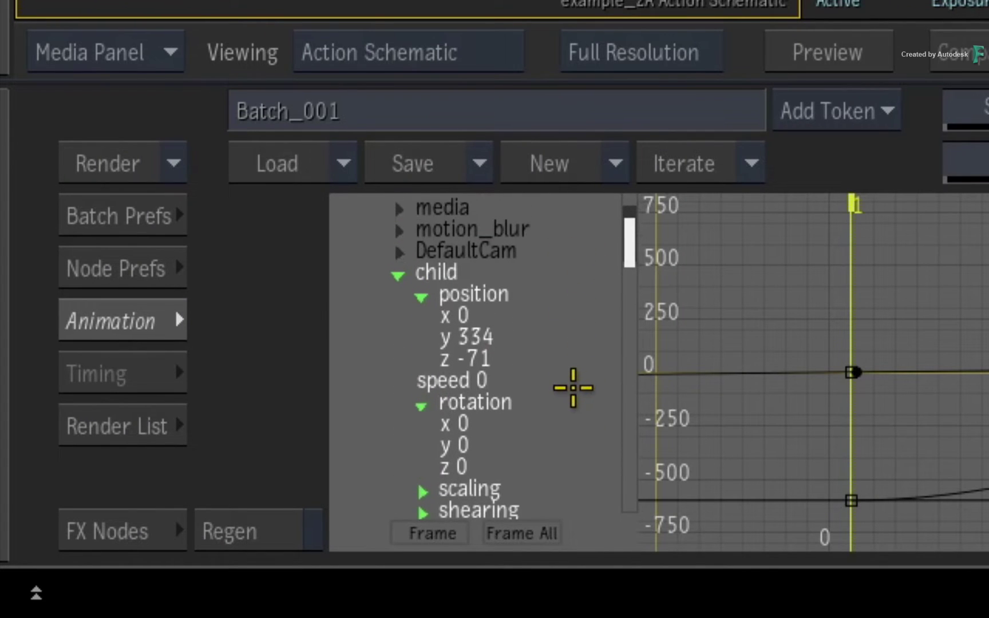
scroll(567, 354, down, 1)
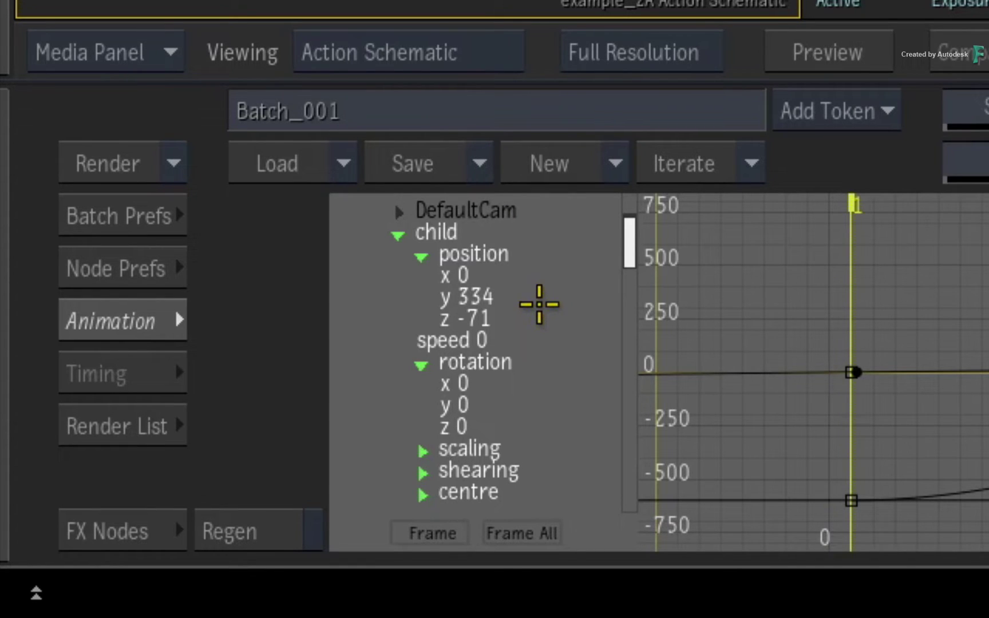
click(445, 298)
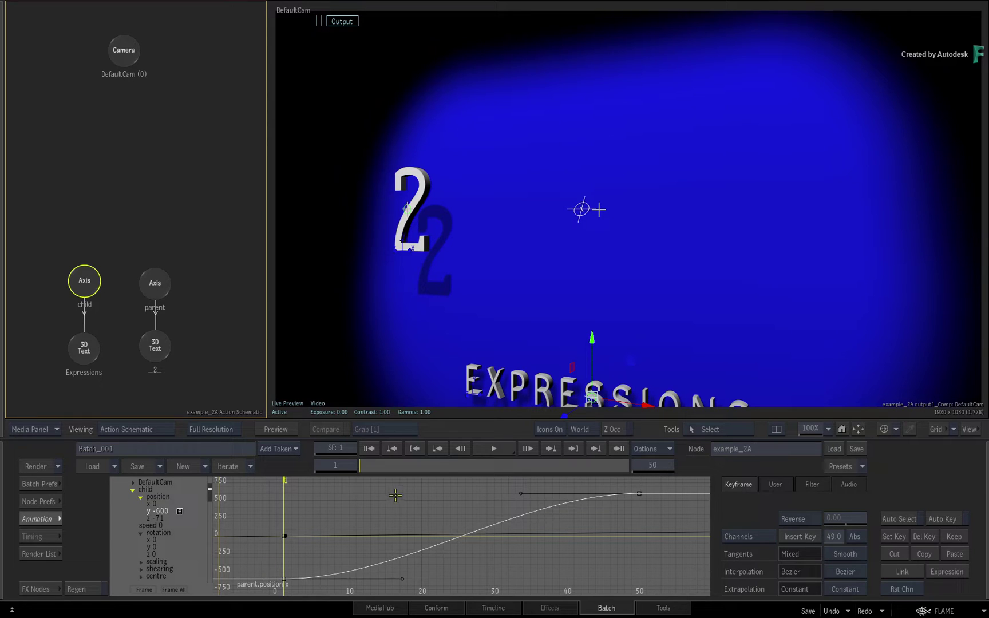
Scrub and play the timeline to check how the Expressions text moves in relation to the 2.
drag(371, 458, 649, 454)
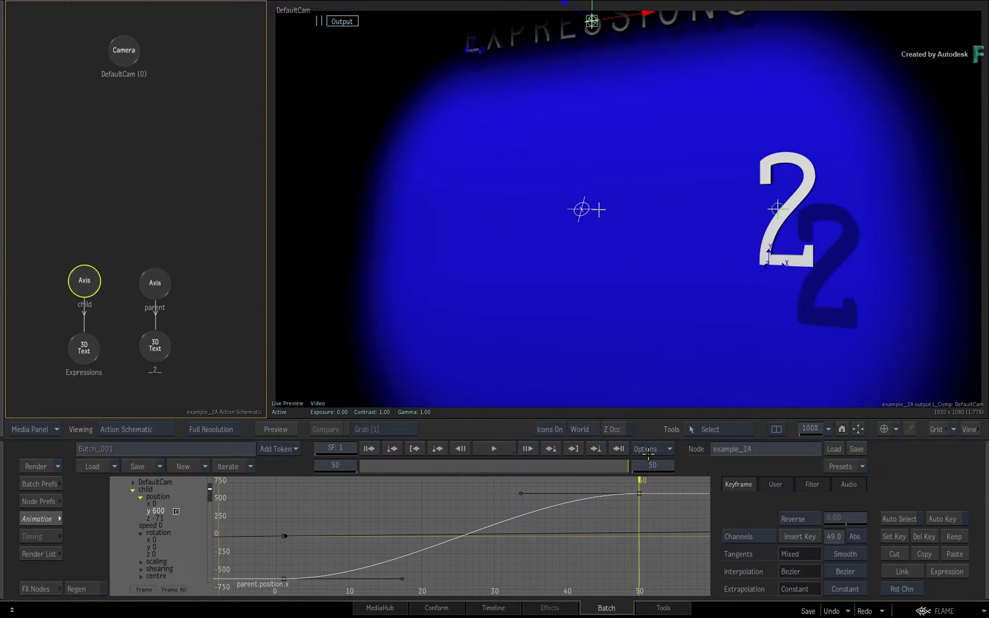
click(494, 449)
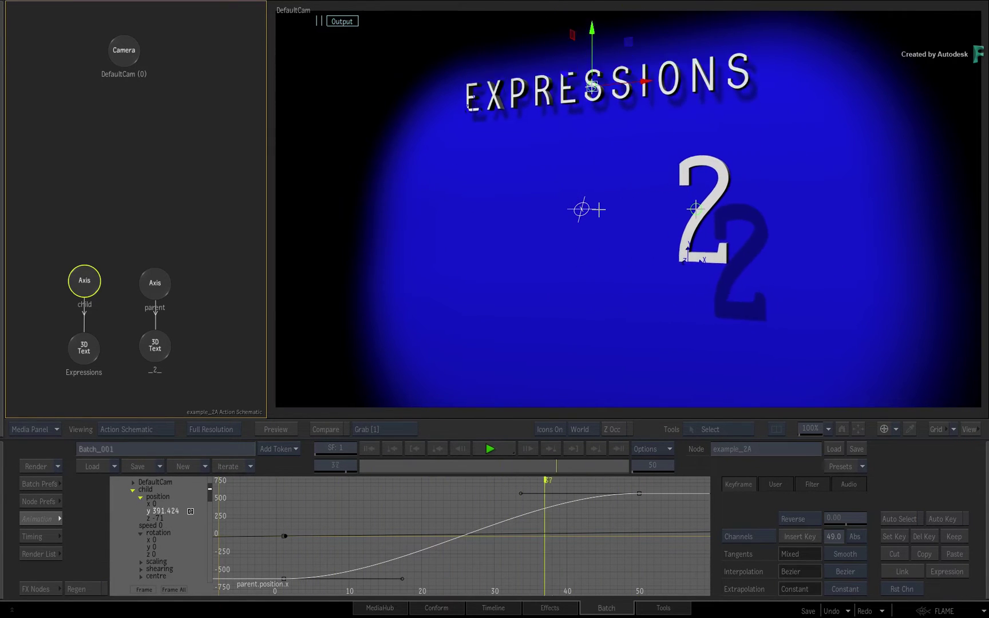
click(512, 452)
drag(612, 462, 546, 448)
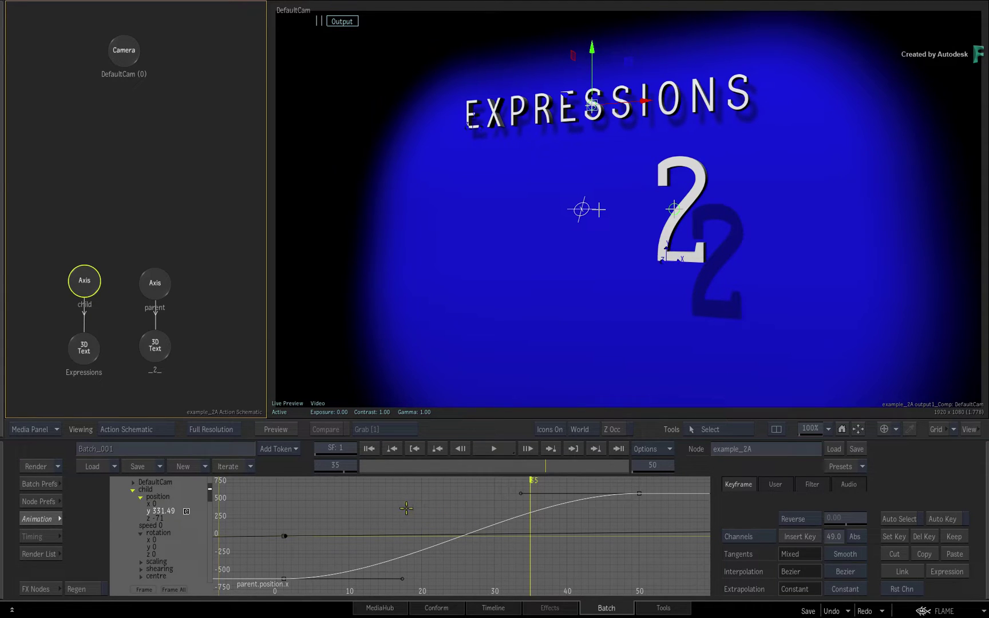
Return to the batch schematic and open the example_2B Action node in a two-view layout.
key(Escape)
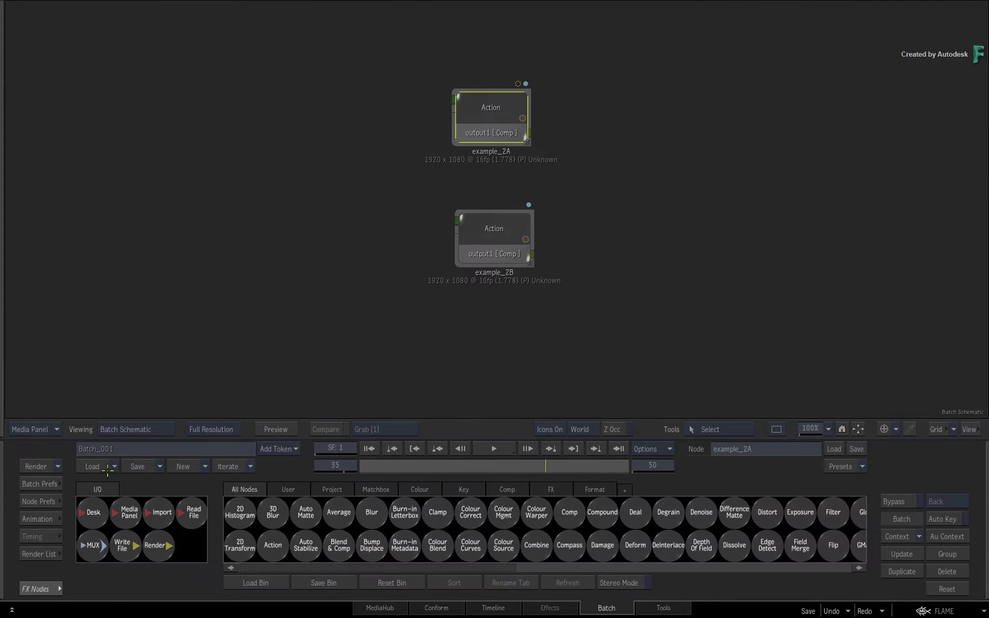
click(491, 224)
key(alt+2)
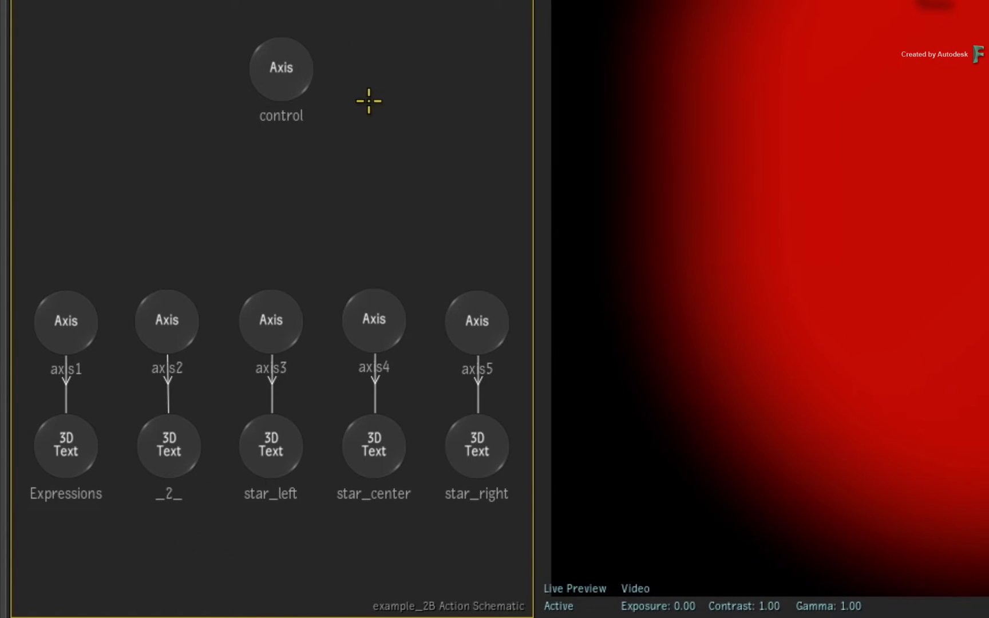
Raise the control axis to a Y position of 445.
click(285, 61)
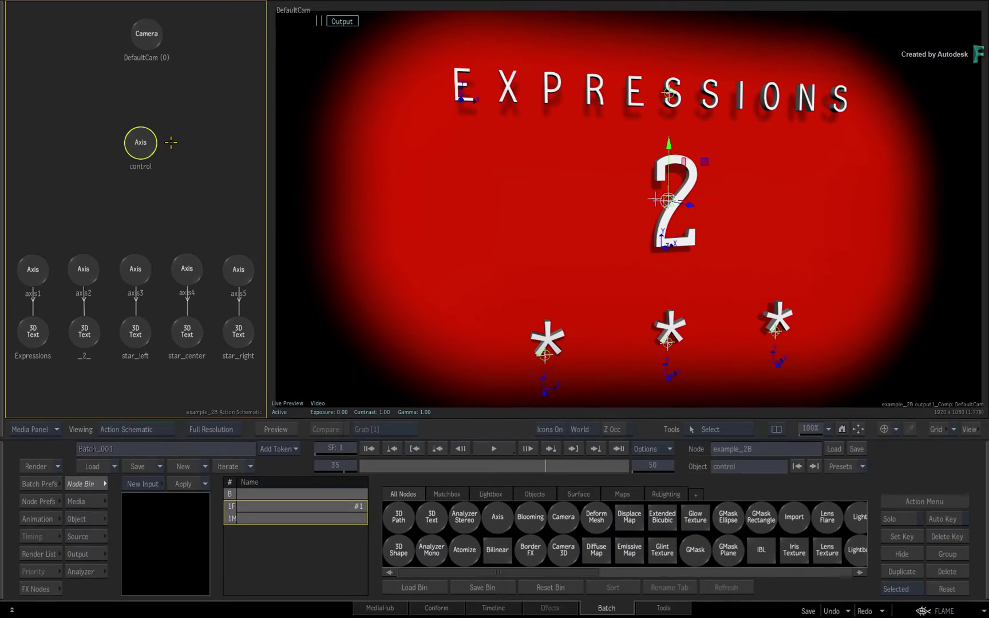
double_click(141, 148)
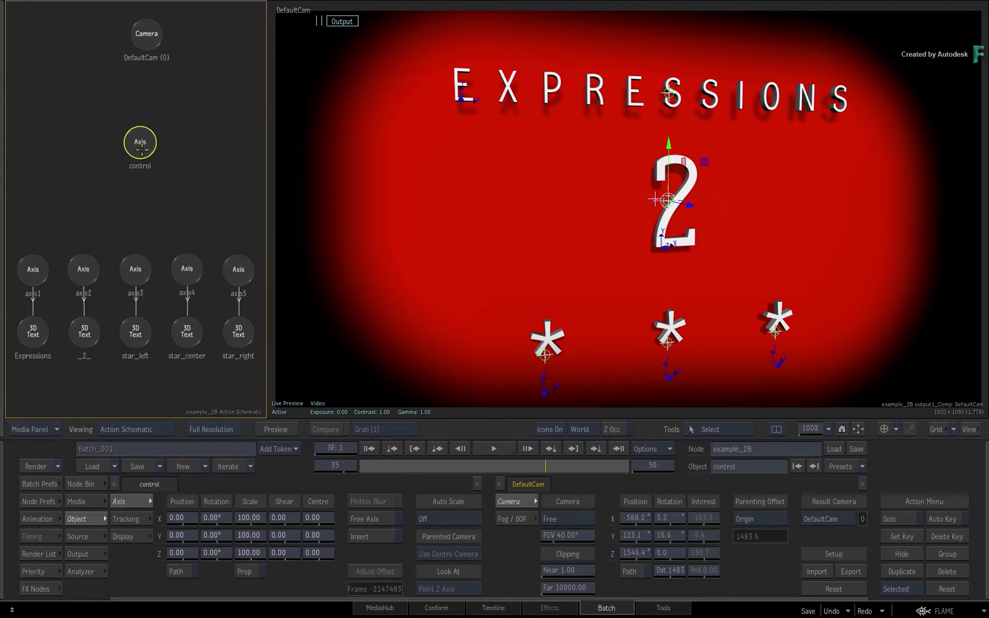
drag(179, 535, 366, 479)
drag(728, 186, 713, 185)
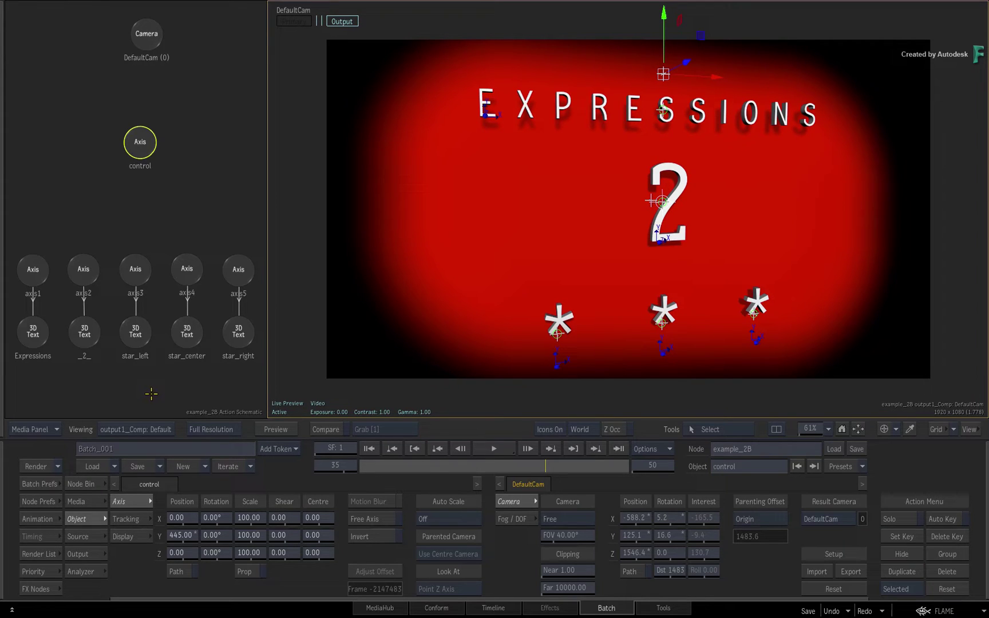
Turn on Auto Key and keyframe the control axis's Z rotation at 0° on frame 1.
drag(523, 462, 628, 462)
key(End)
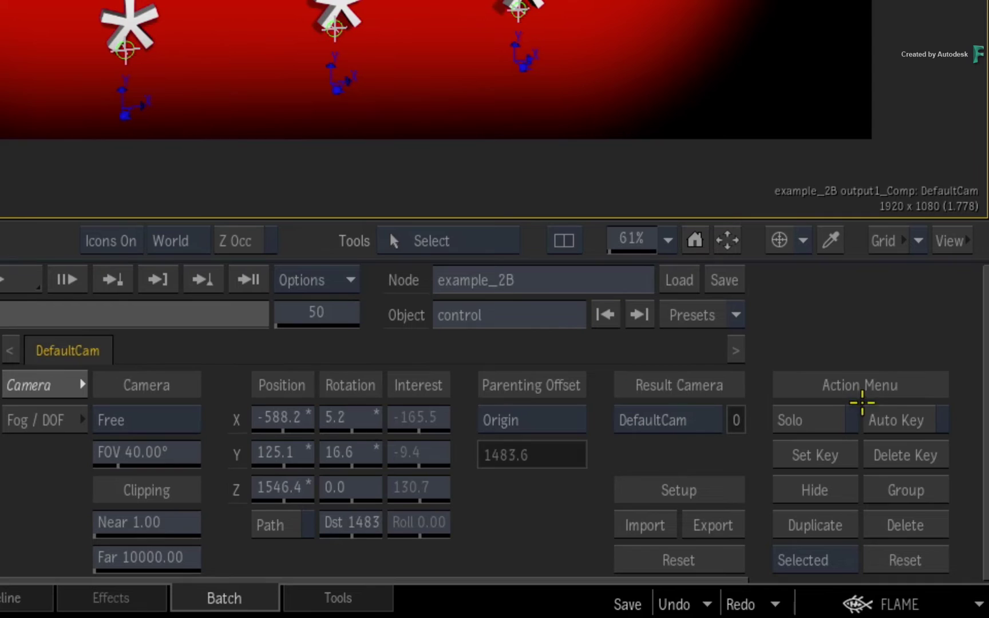
click(893, 415)
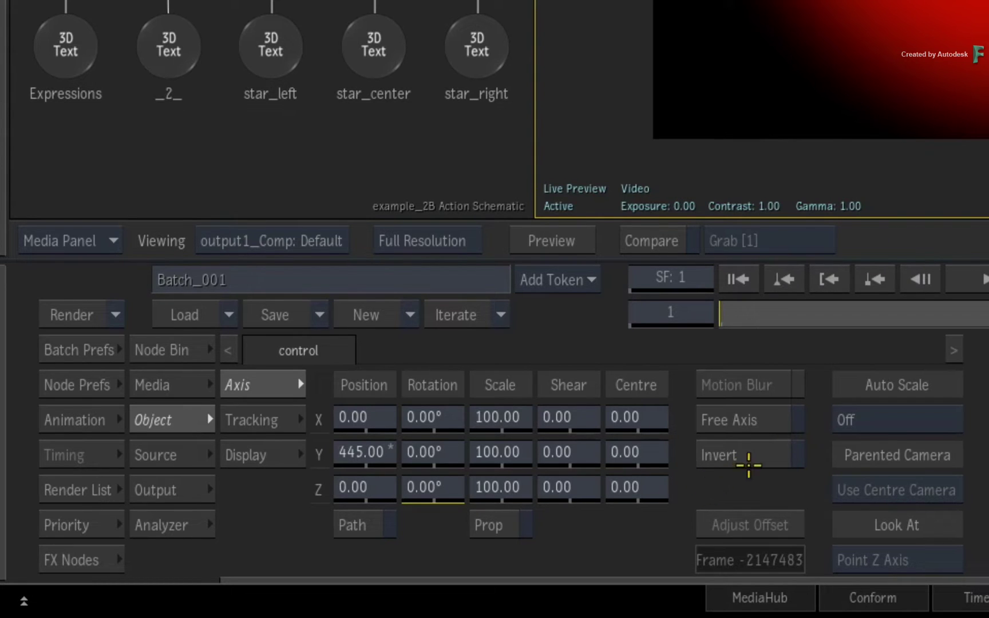
Keyframe the control axis's Z rotation at 360° on frame 10 and turn Auto Key off.
drag(727, 318, 817, 312)
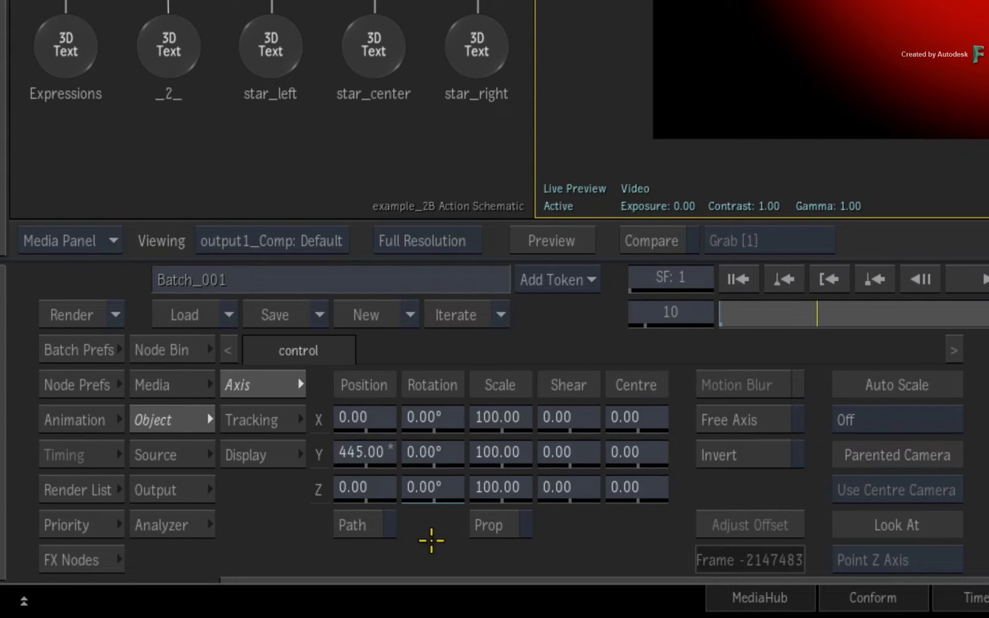
click(440, 491)
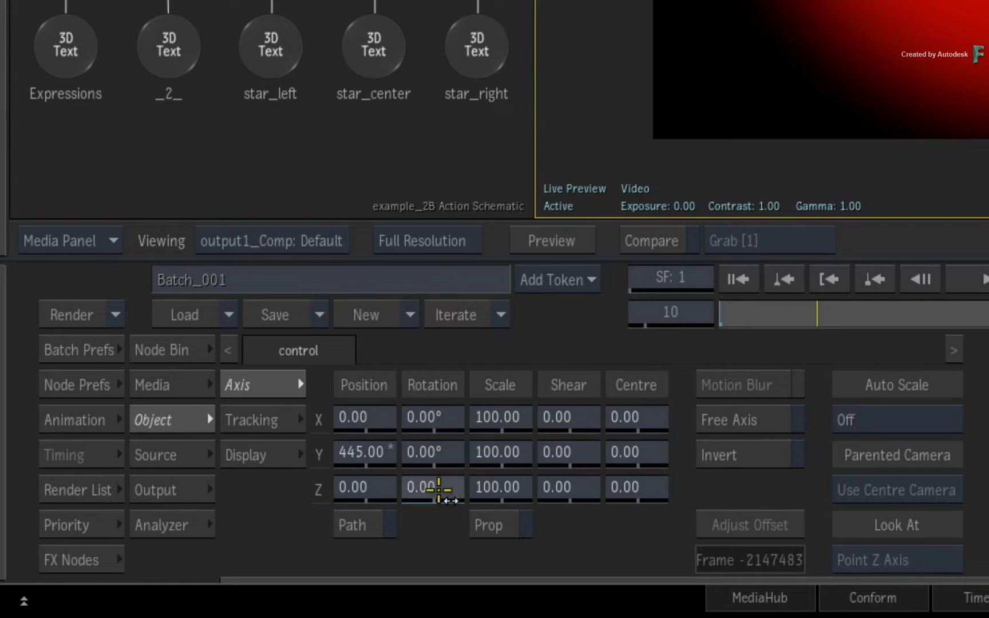
click(455, 416)
click(455, 381)
click(400, 449)
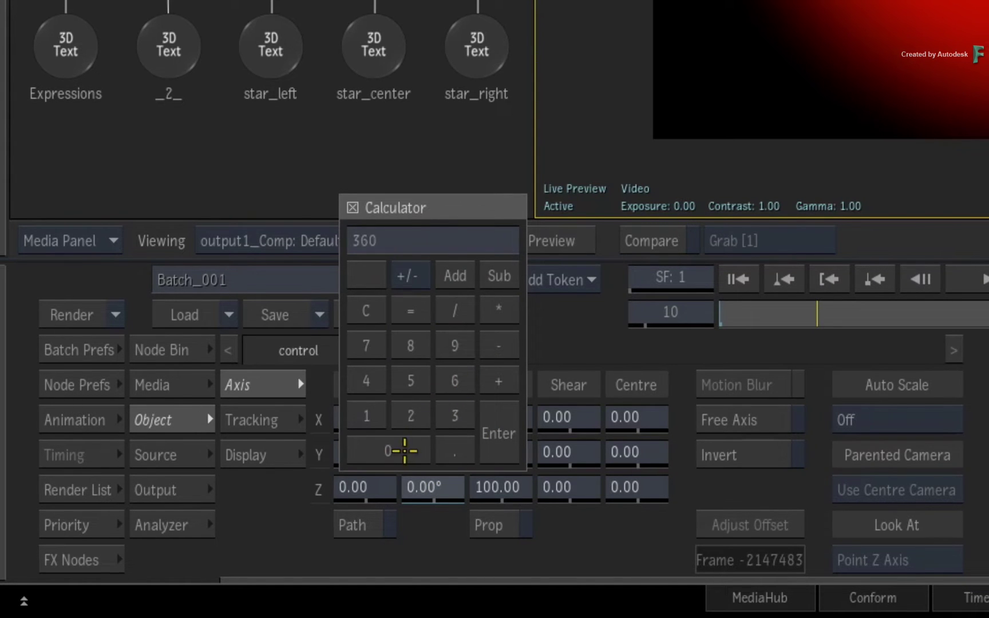
click(498, 432)
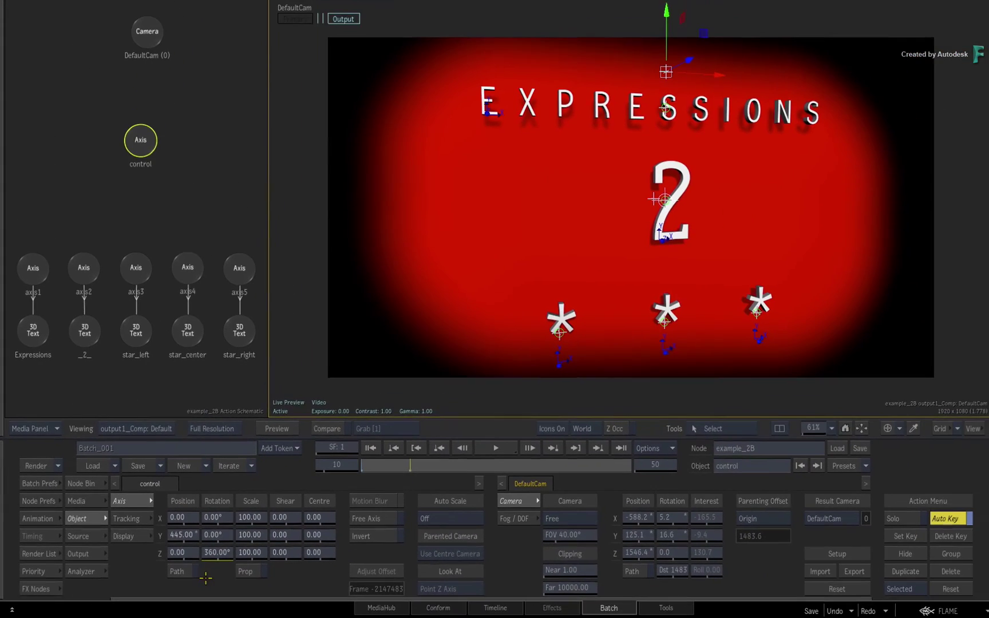
click(934, 518)
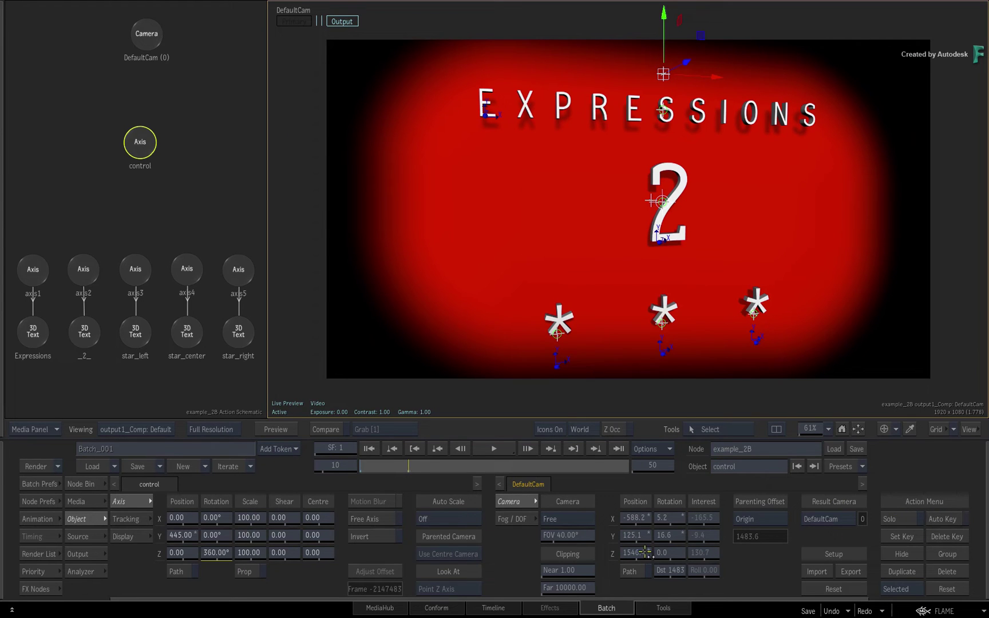
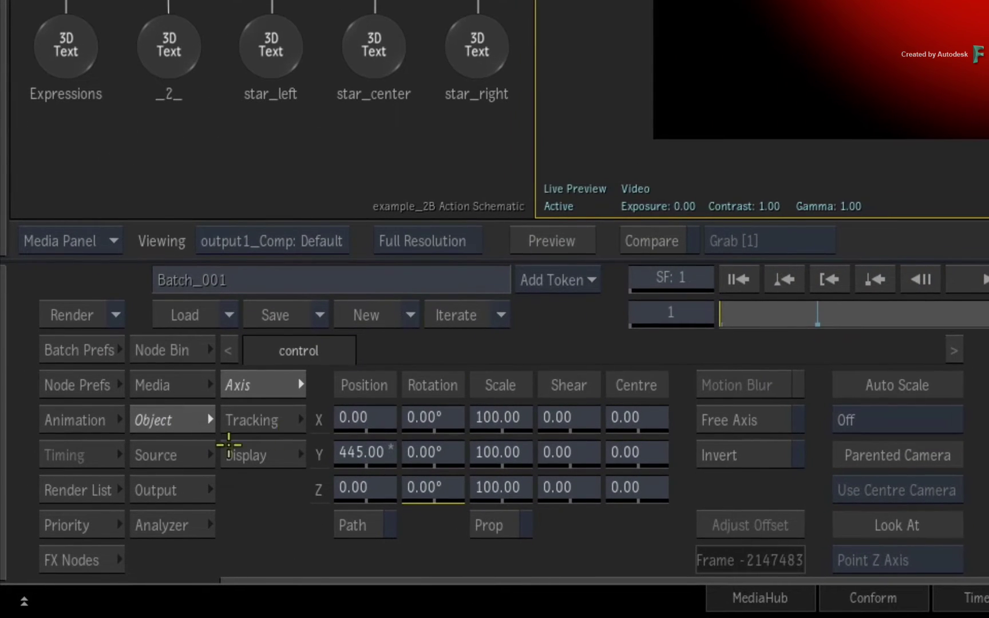
Display the control axis's Z rotation curve from example_2B in the animation editor and frame it.
click(101, 423)
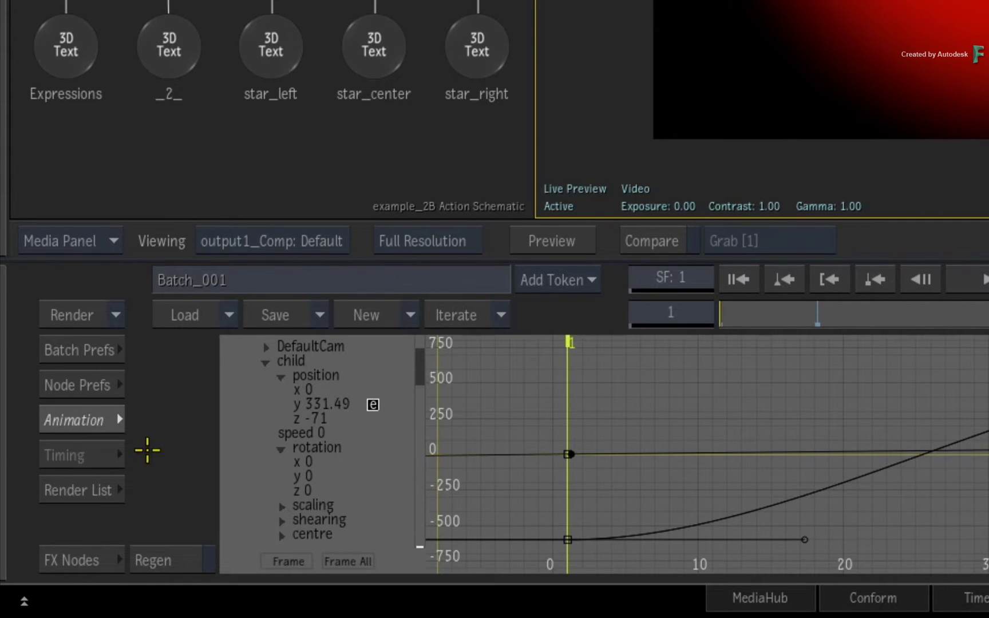
scroll(404, 421, up, 5)
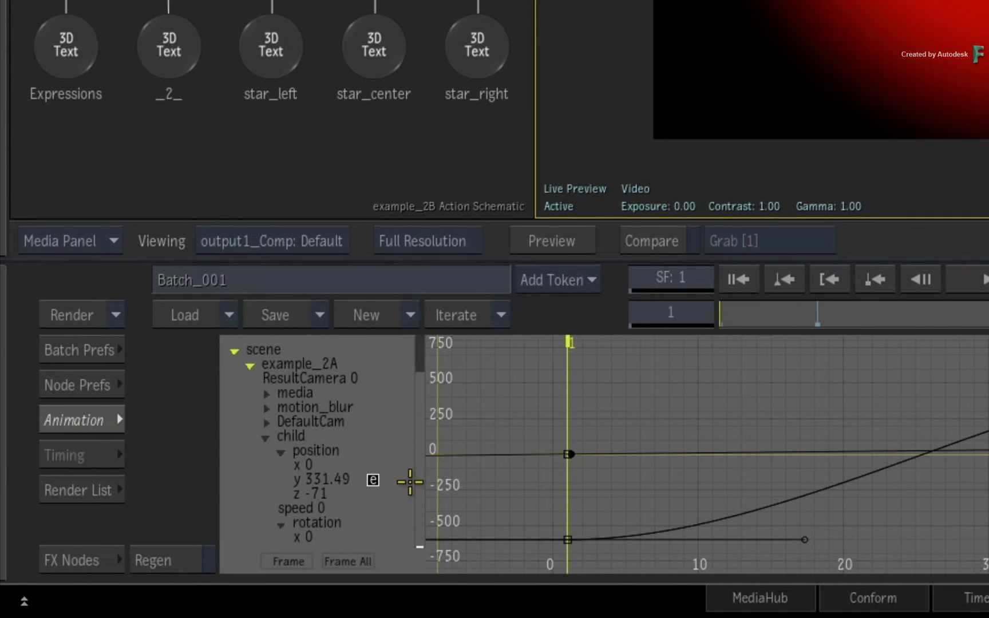
click(250, 366)
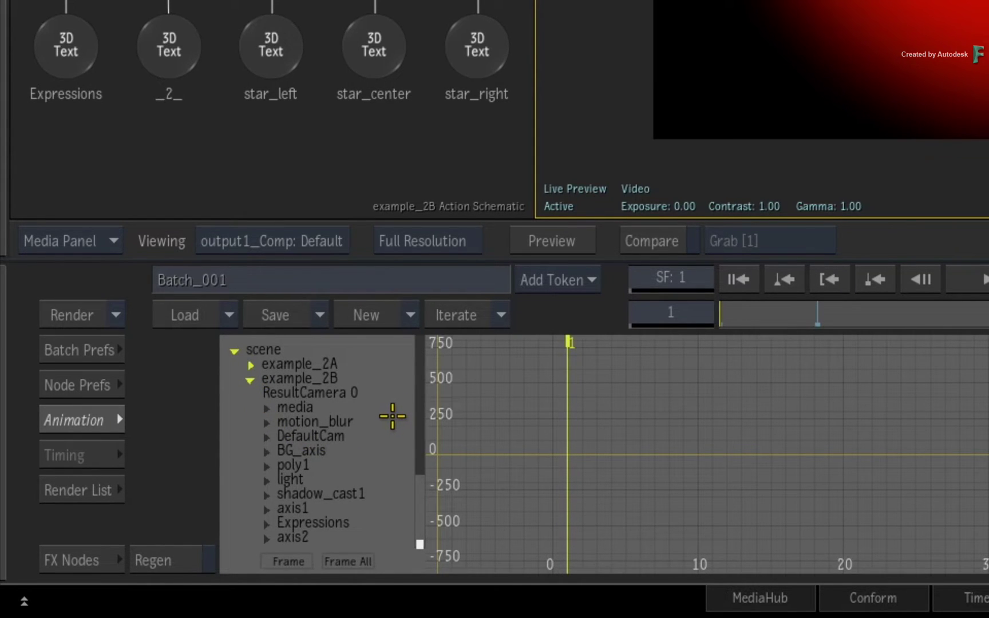
drag(420, 404, 428, 564)
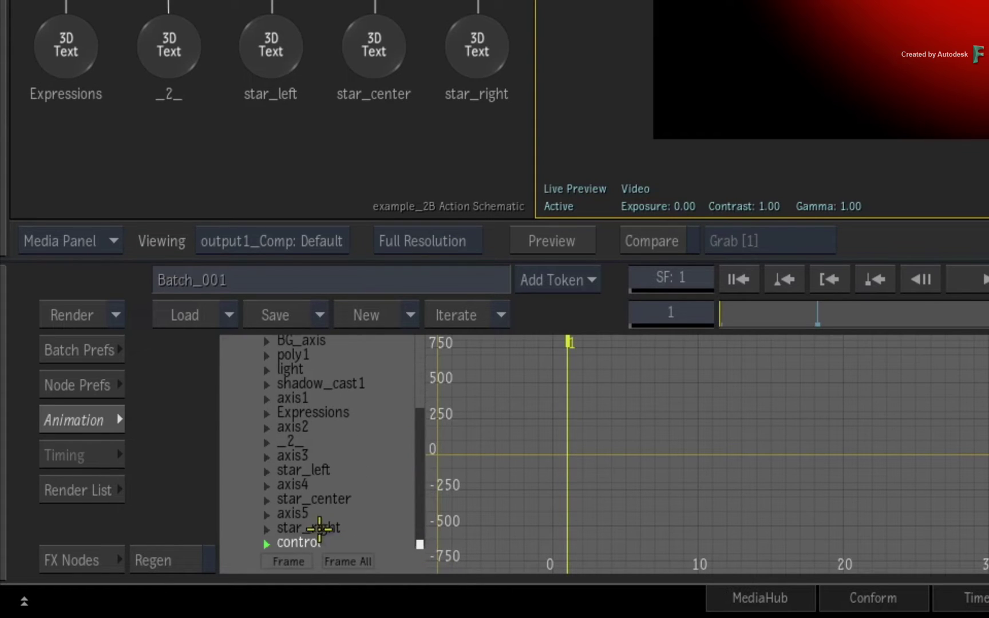
click(265, 543)
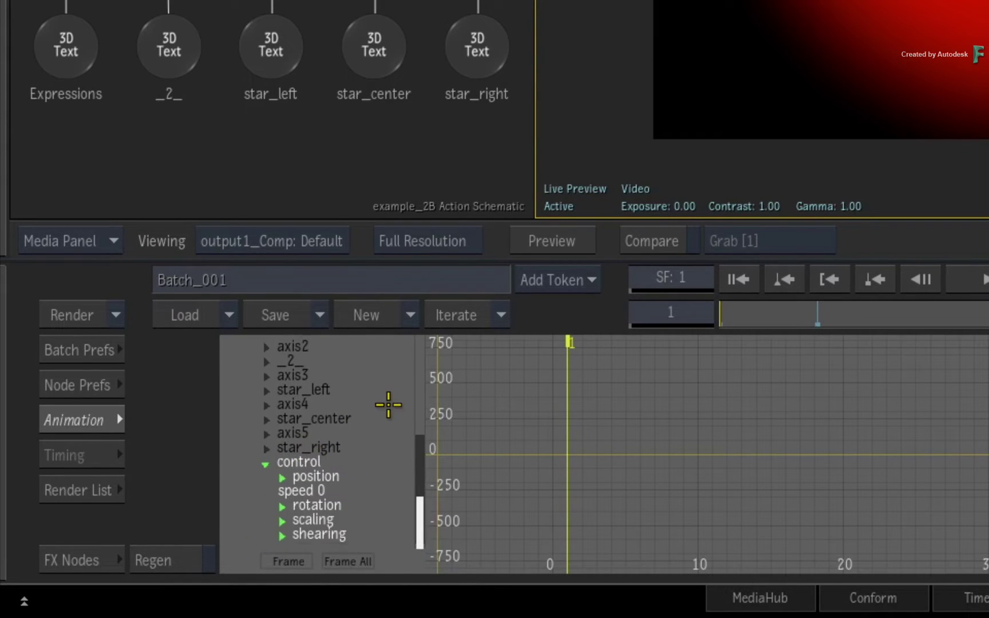
click(280, 496)
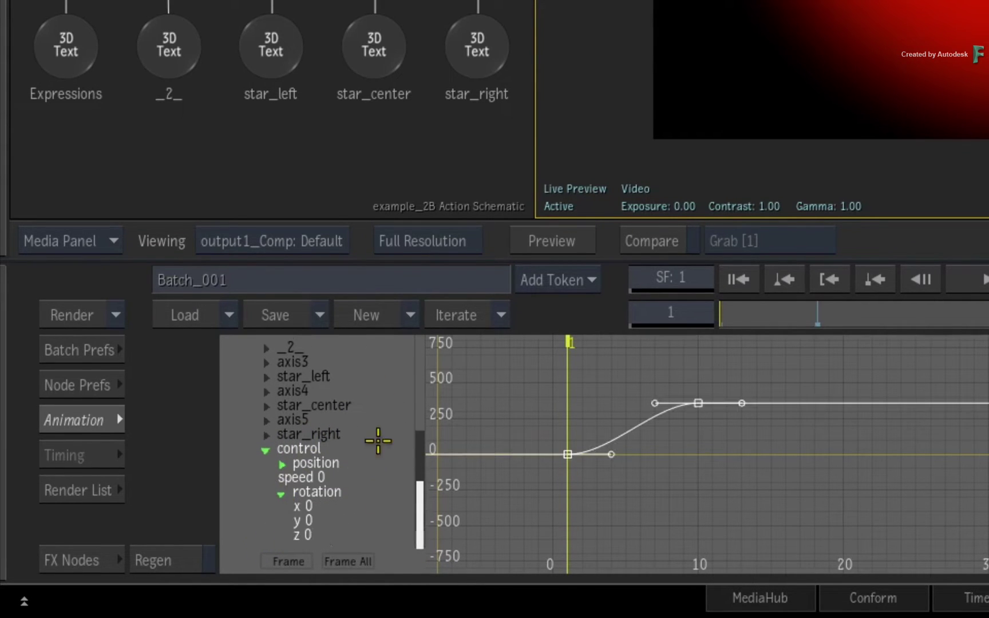
click(292, 499)
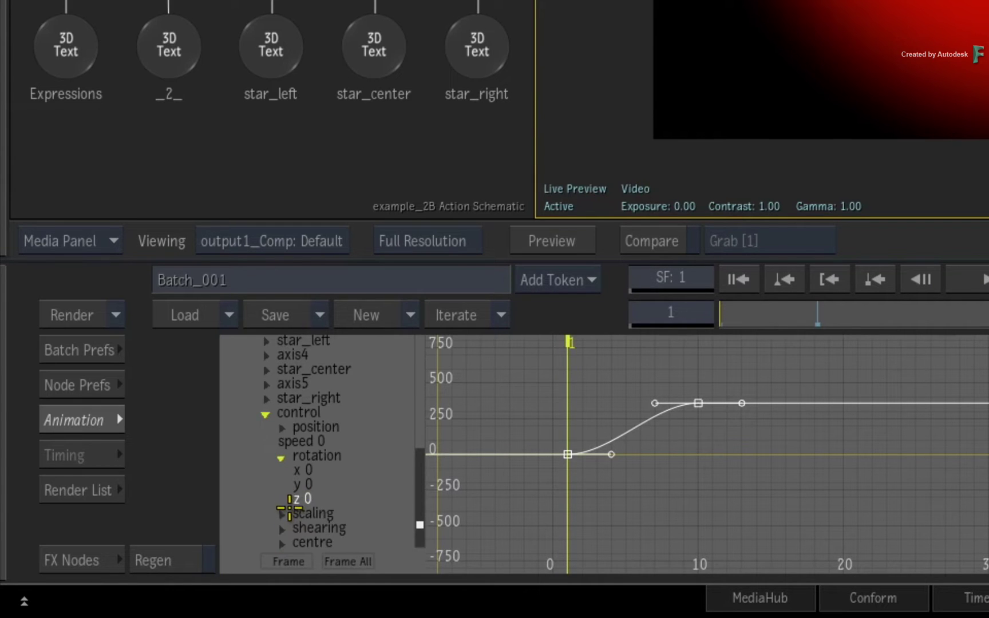
click(291, 561)
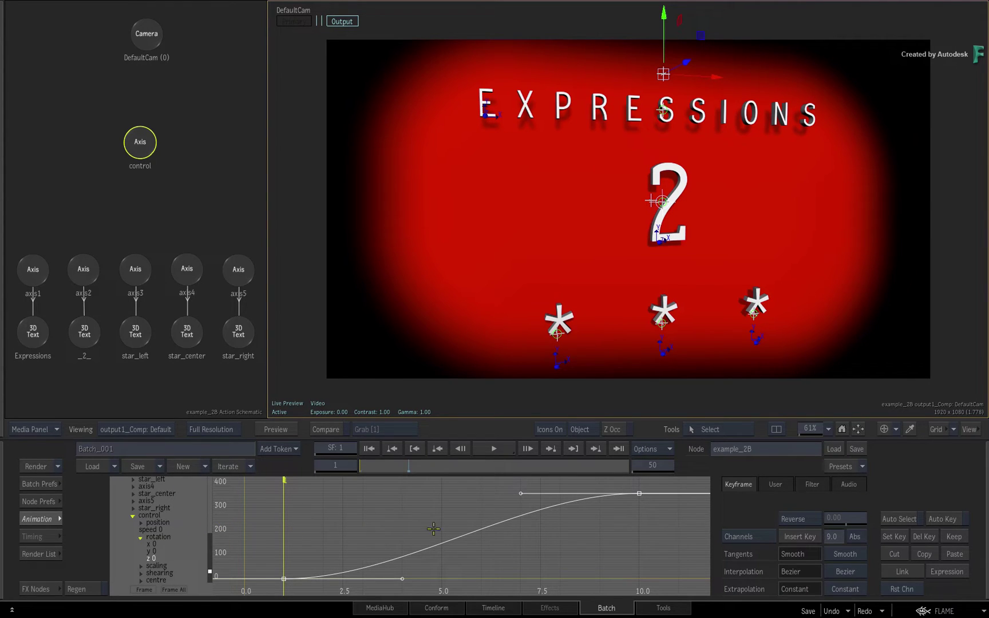
Enlarge the animation editor, collapse all channels, and expand only the scene and example_2B by one level each.
key(grave)
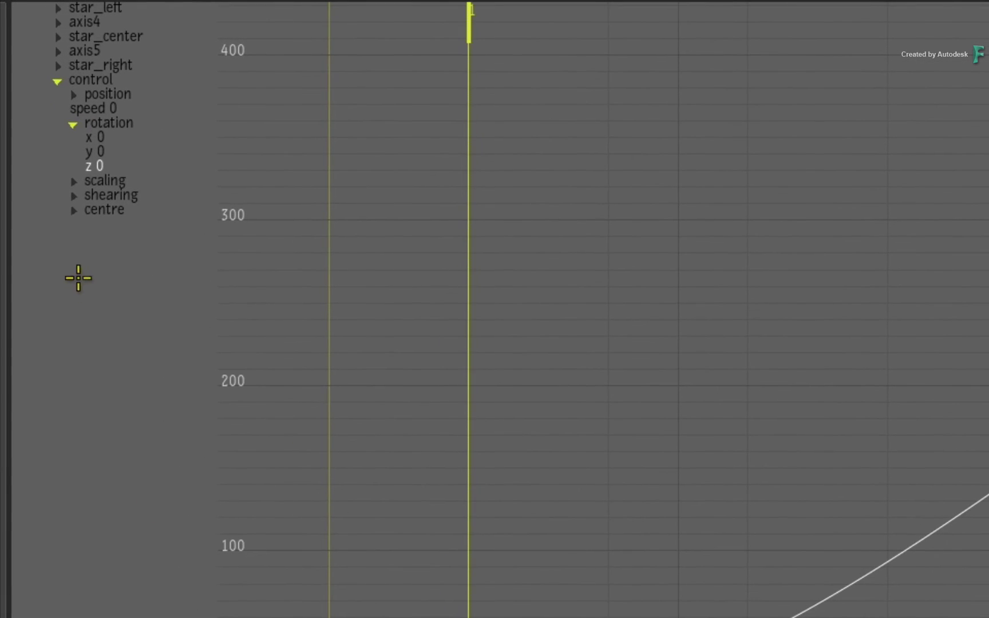
scroll(87, 283, up, 5)
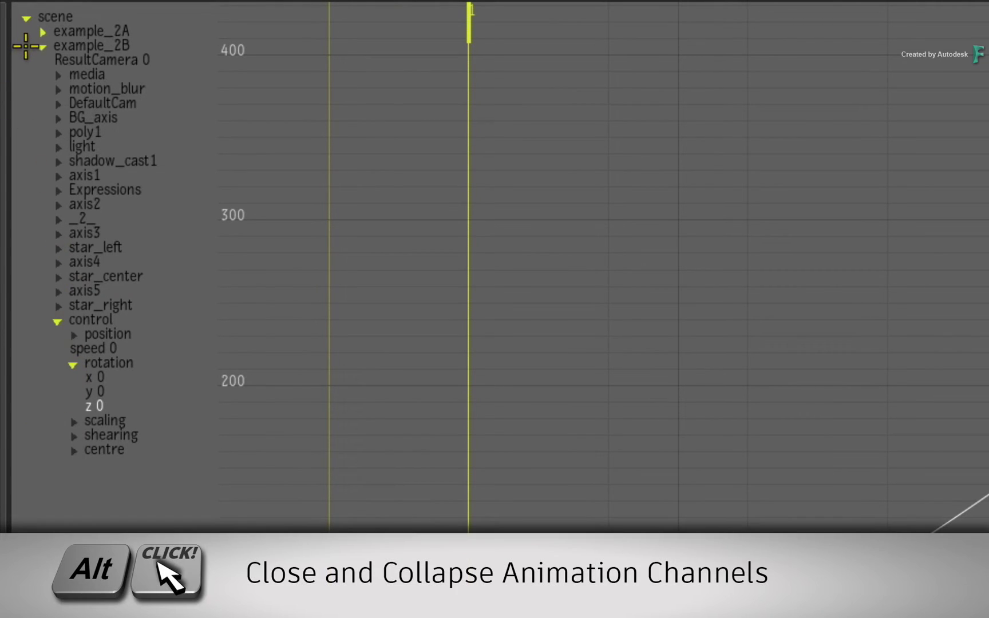
alt+click(26, 18)
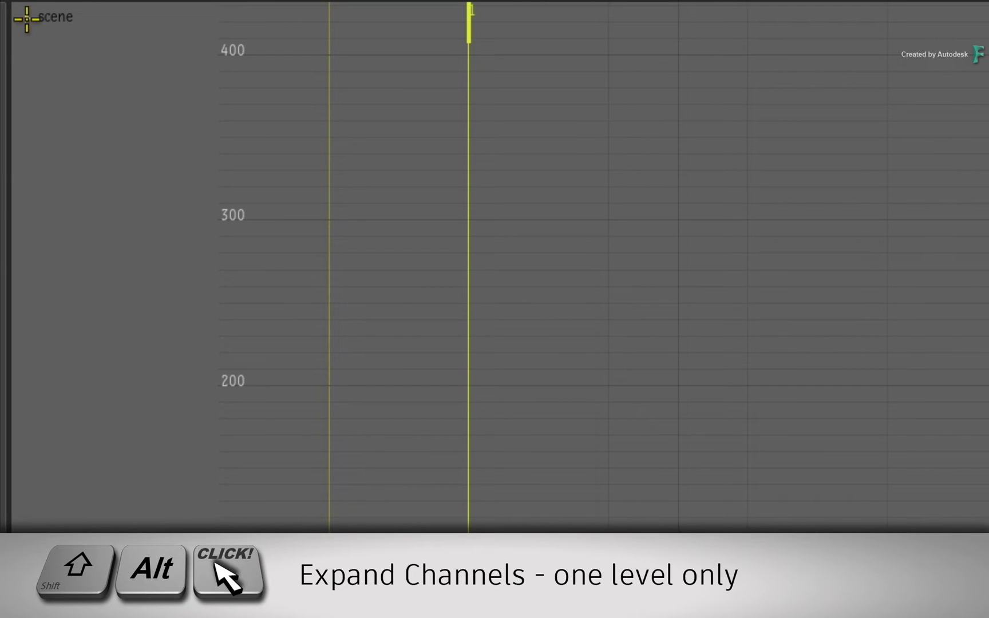
alt+shift+click(26, 17)
alt+shift+click(41, 48)
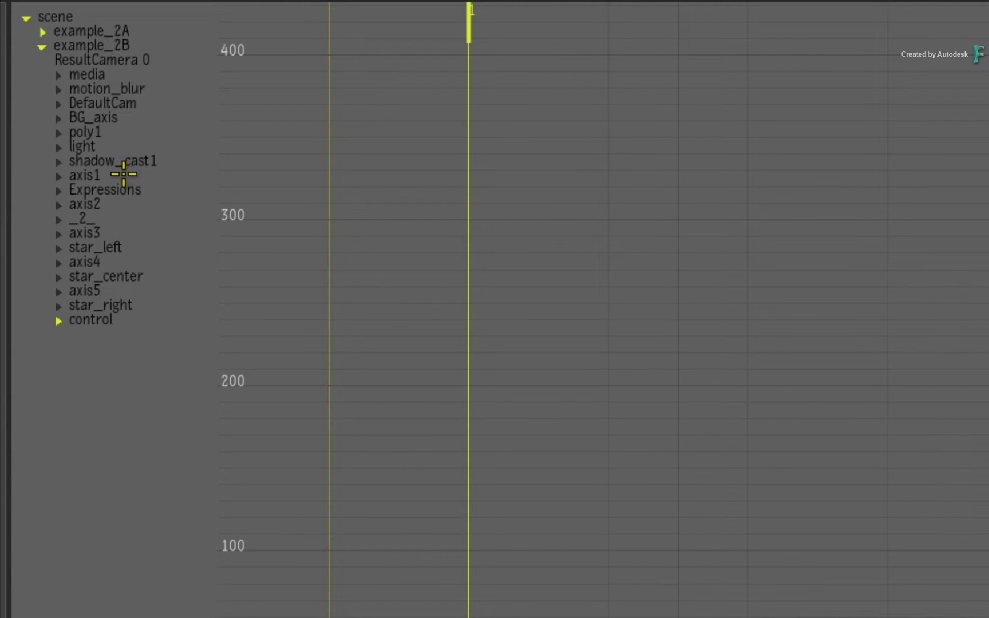
Select the X rotation channel of axis1 and add the Y rotation channel of axis2 to the selection.
click(59, 175)
click(71, 219)
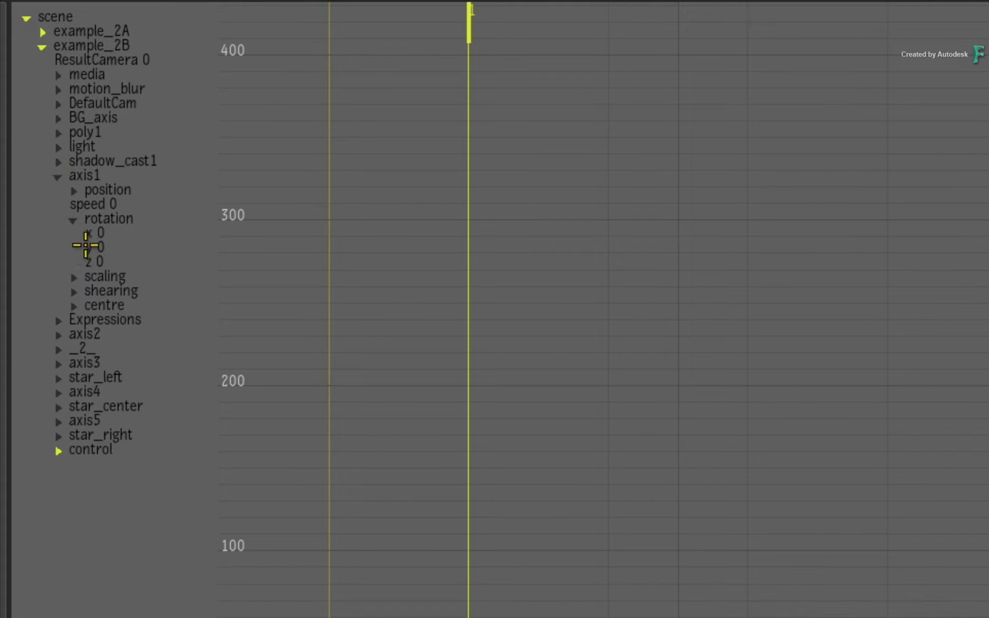
click(89, 232)
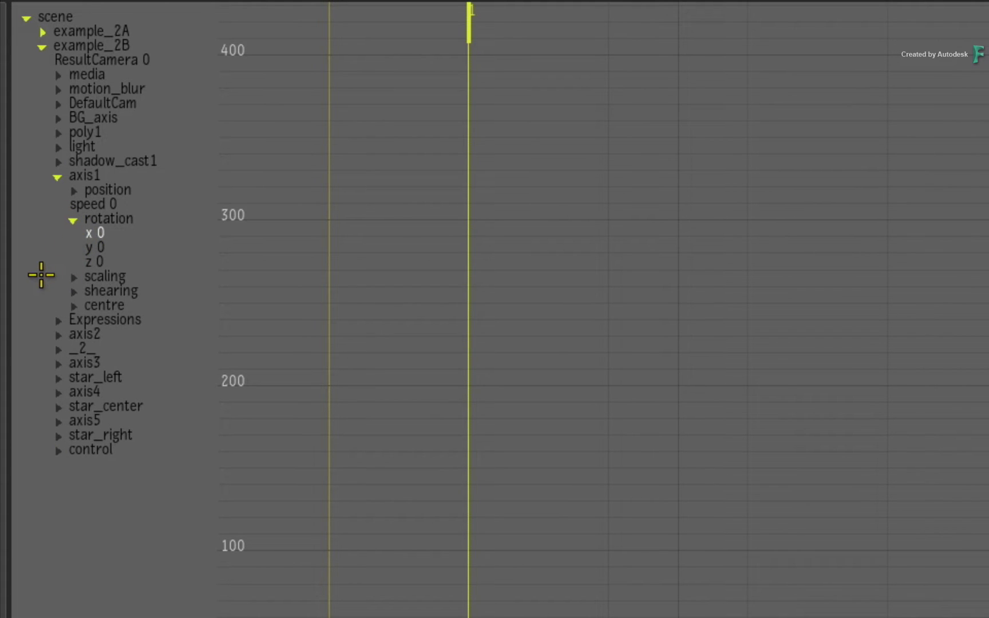
click(55, 338)
click(73, 378)
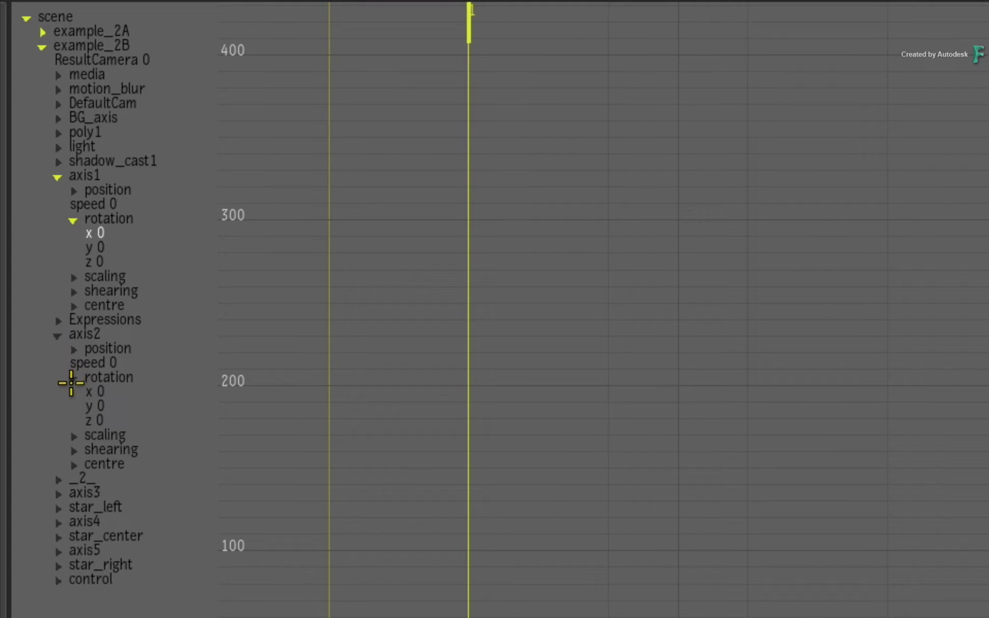
click(92, 406)
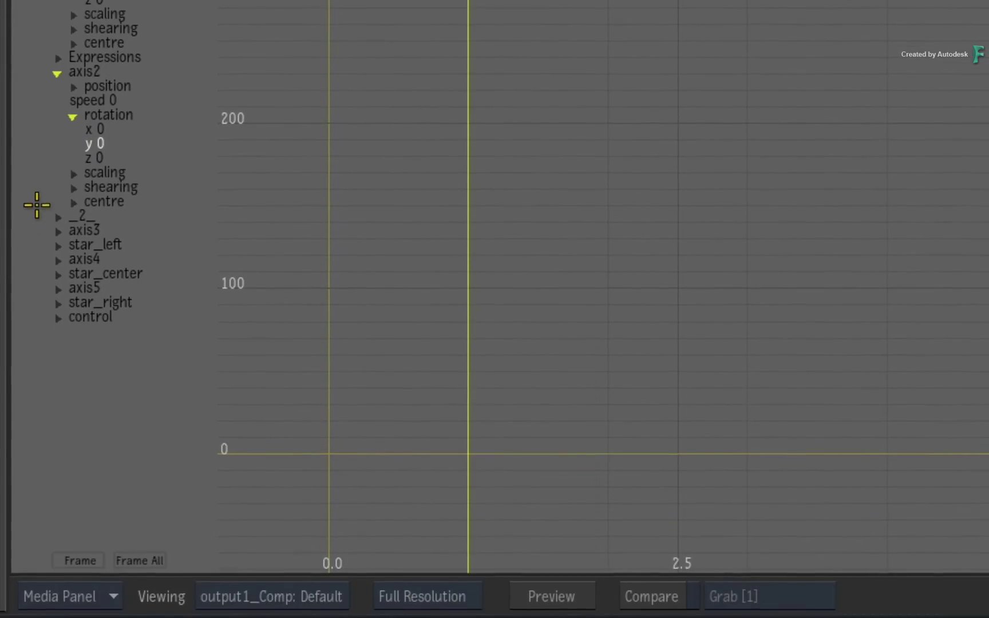
Add the Y rotation channel of axis3 and the X rotation channel of axis4 to the selection.
click(58, 232)
click(73, 275)
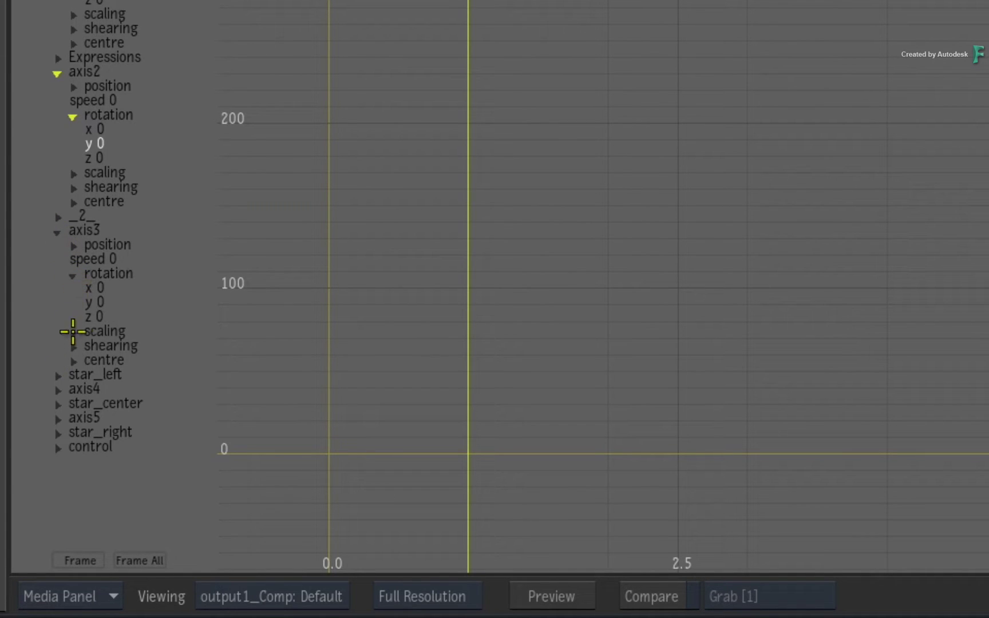
click(92, 304)
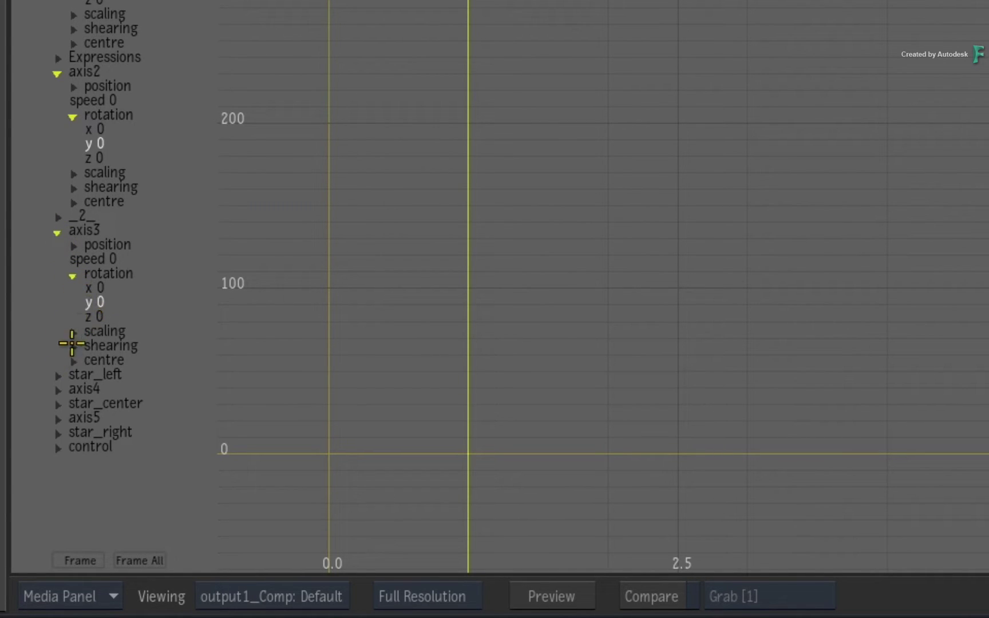
click(58, 391)
click(71, 434)
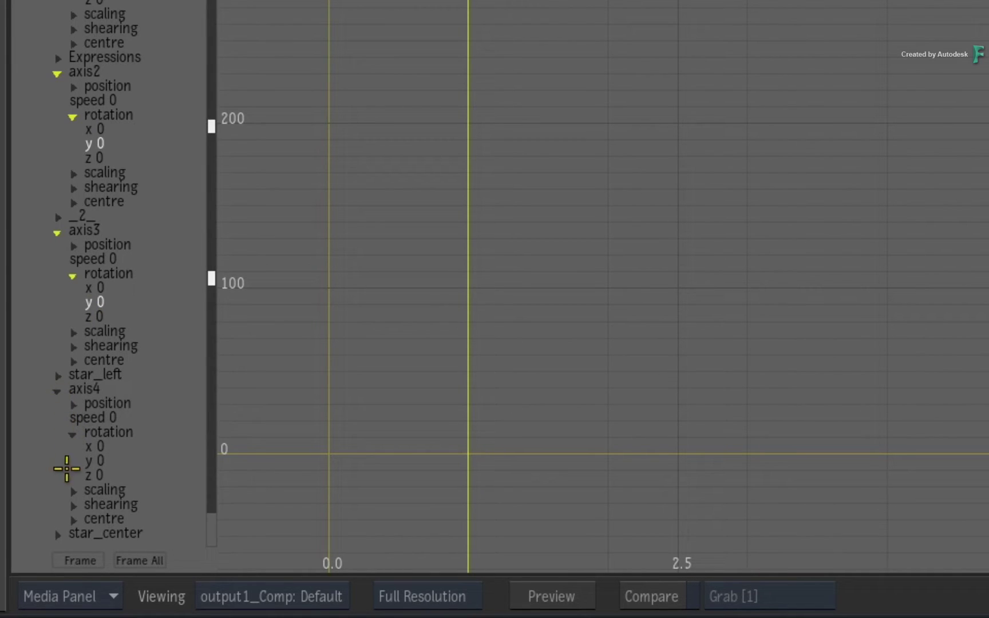
click(91, 447)
Add the Y rotation channel of axis5 to the selection.
scroll(166, 413, down, 2)
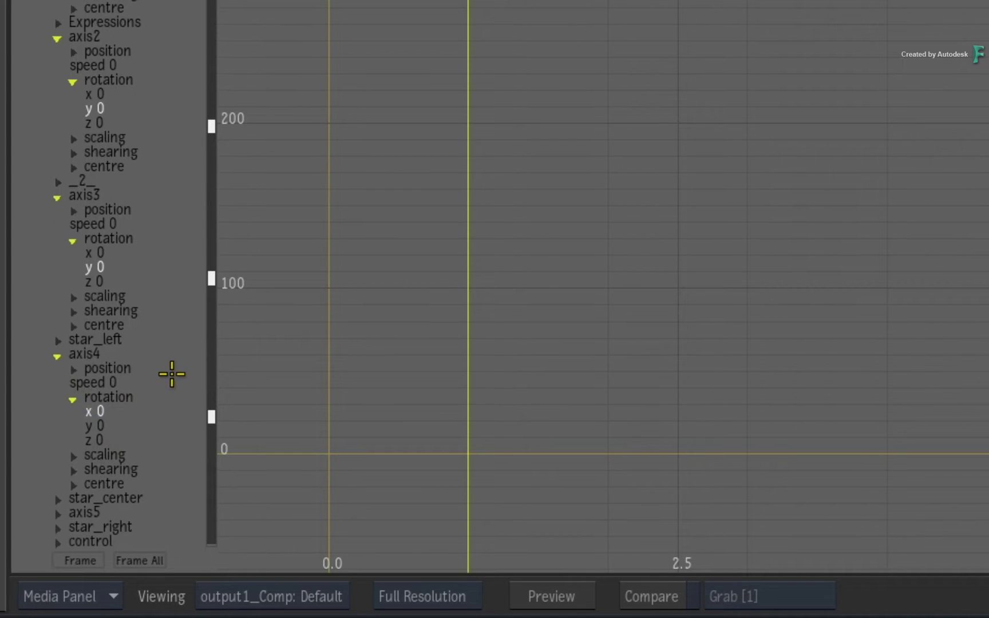
click(58, 514)
scroll(170, 407, down, 3)
scroll(171, 407, down, 2)
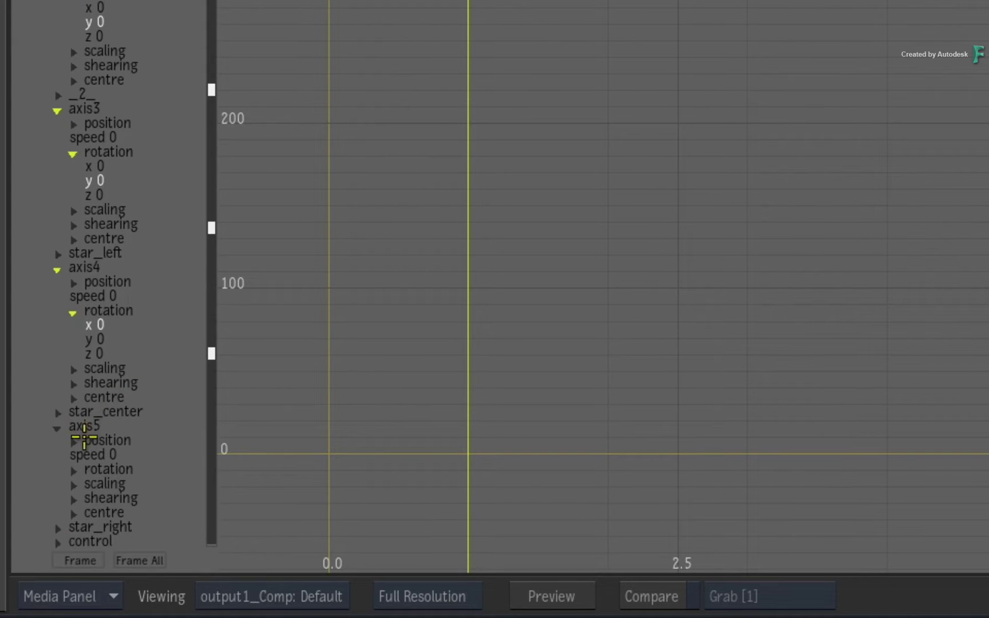
click(72, 471)
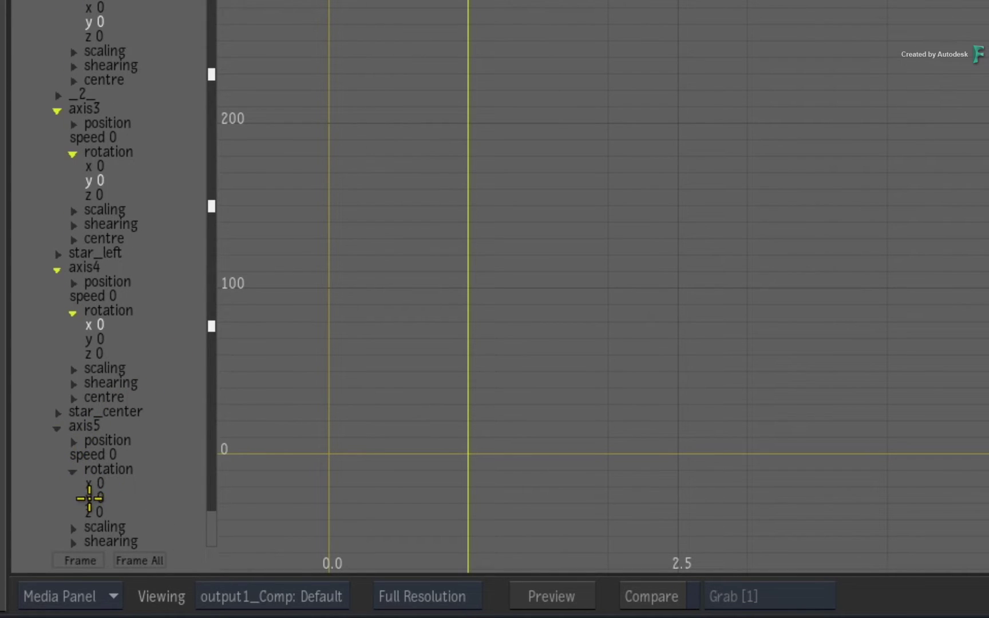
click(94, 497)
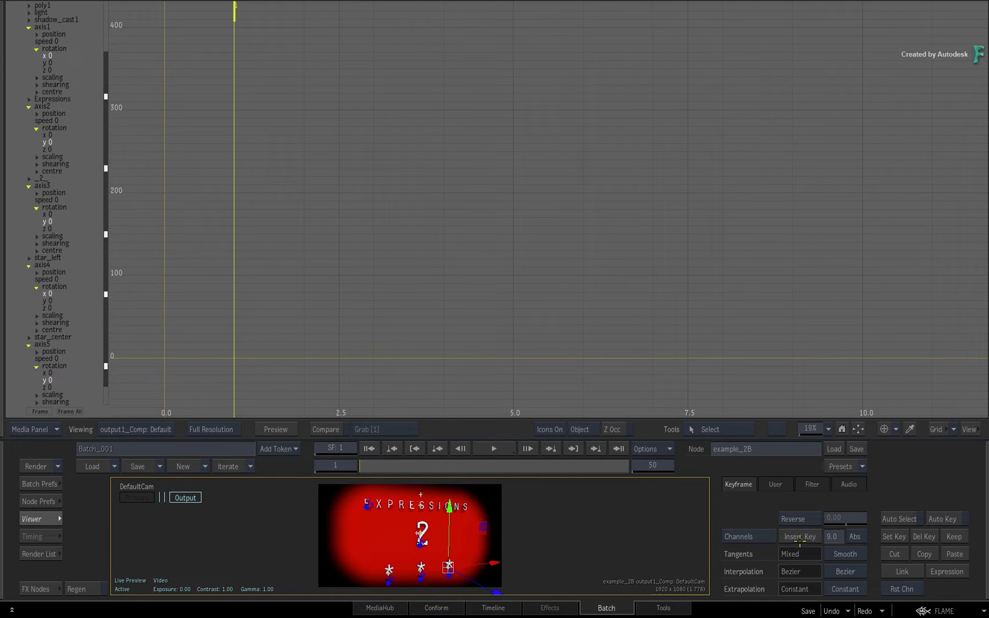
Link the selected rotation channels to the control axis's Z rotation, and restore the two-view layout to scrub the result.
click(902, 571)
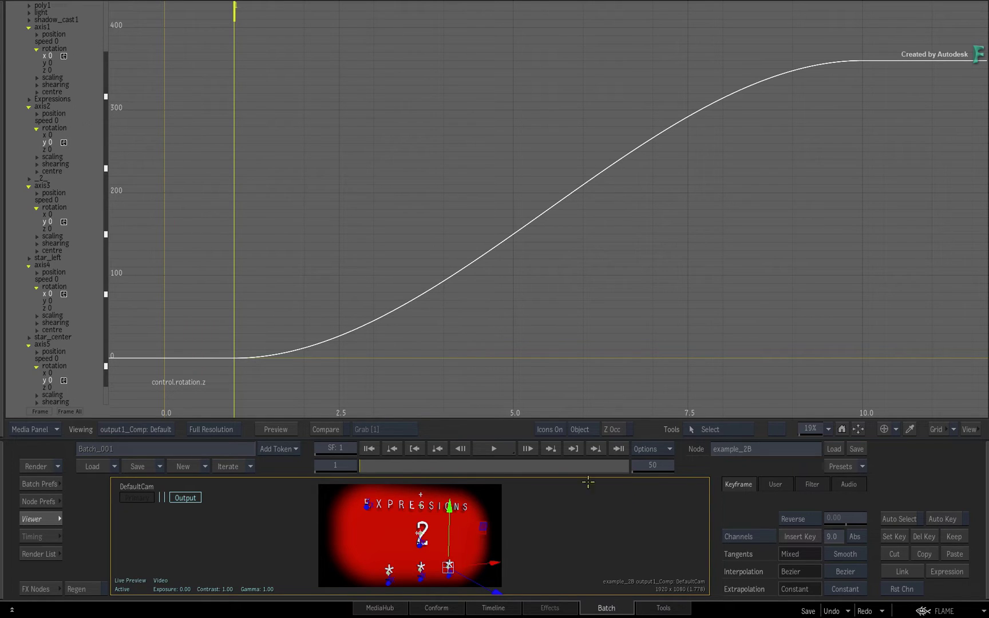
key(F4)
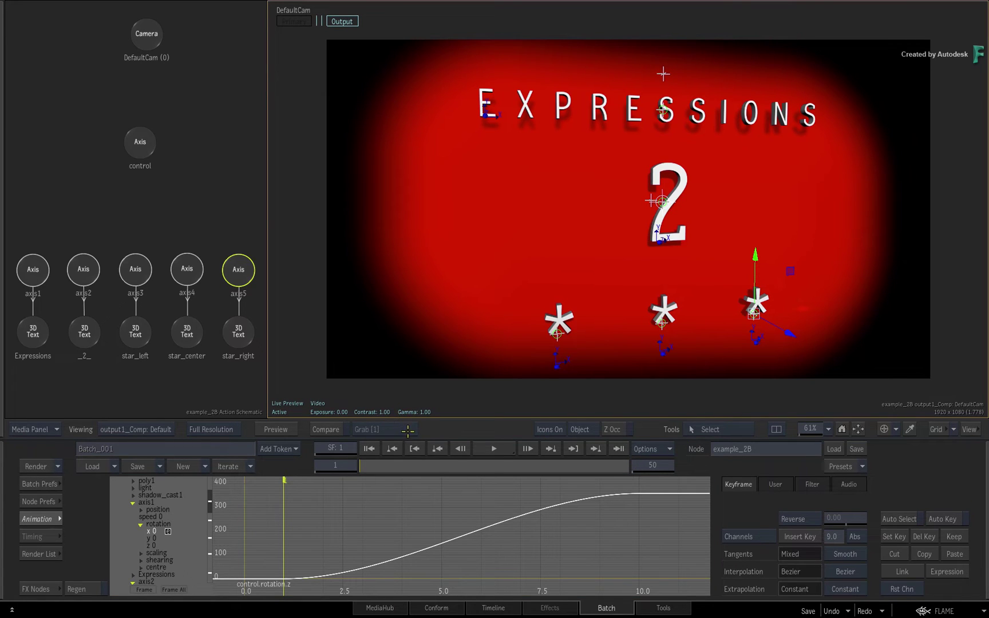
mouse_move(364, 465)
mouse_down()
mouse_move(441, 465)
mouse_move(355, 458)
mouse_move(413, 452)
mouse_move(353, 458)
mouse_move(414, 458)
mouse_move(366, 464)
mouse_up()
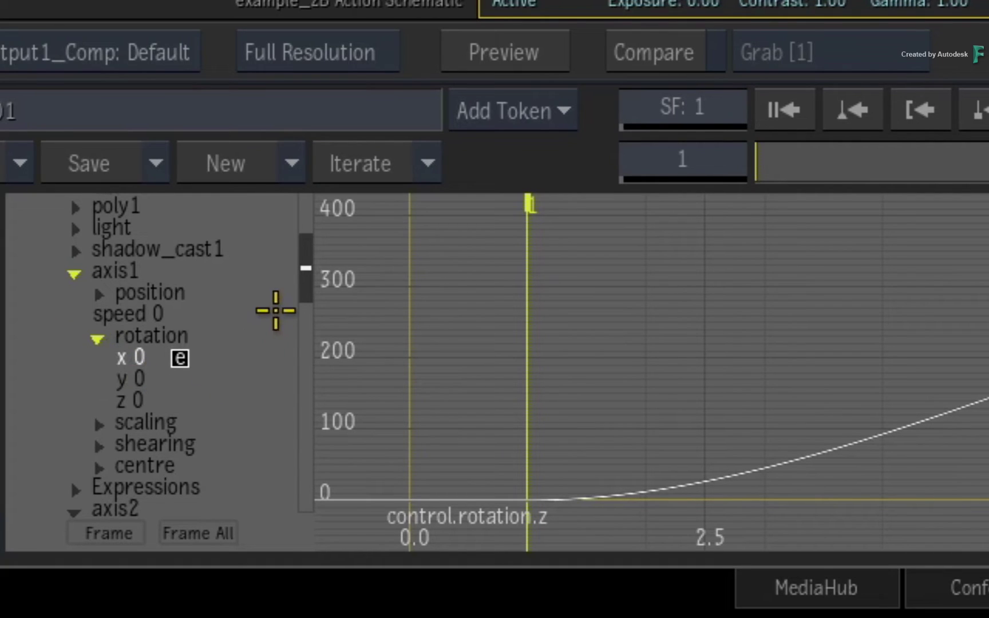
With axis1's X rotation selected, add axis2 Y, axis3 Y, axis4 X and axis5 Y rotation to the selection in that order.
drag(304, 285, 309, 409)
click(121, 338)
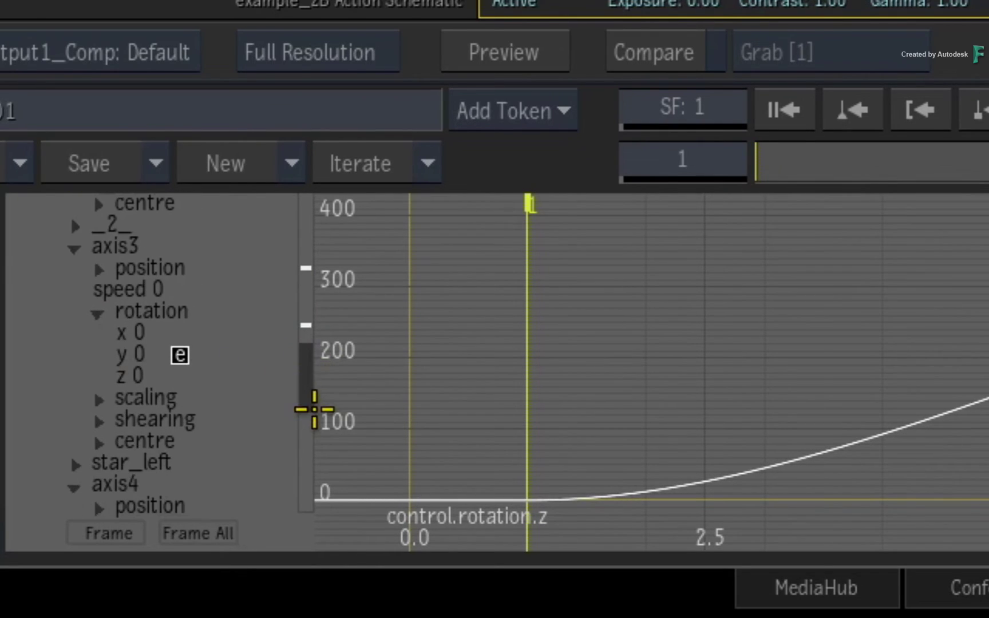
click(122, 352)
drag(306, 366, 305, 434)
click(123, 379)
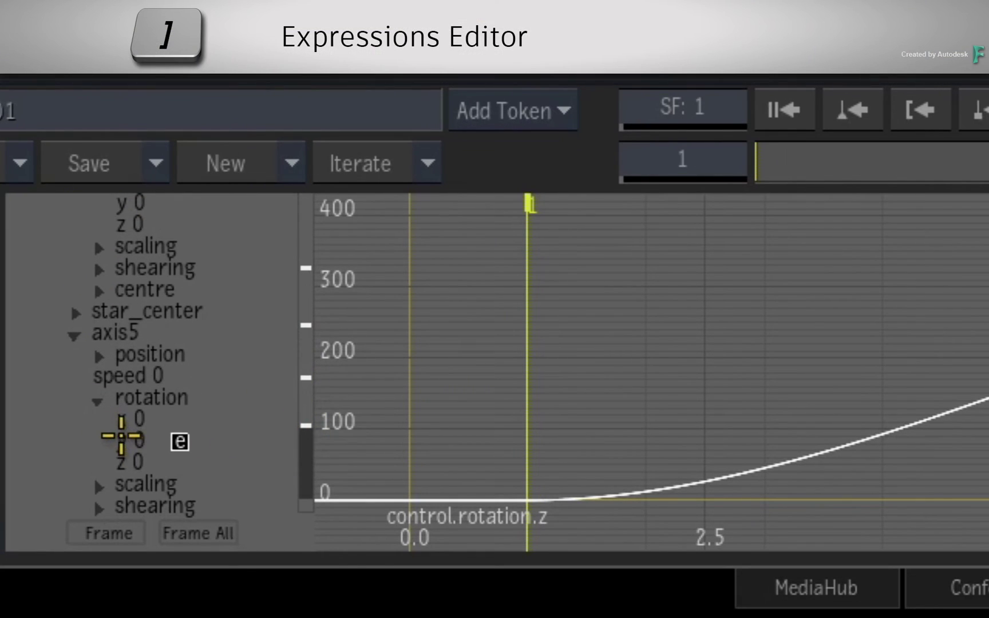
click(118, 441)
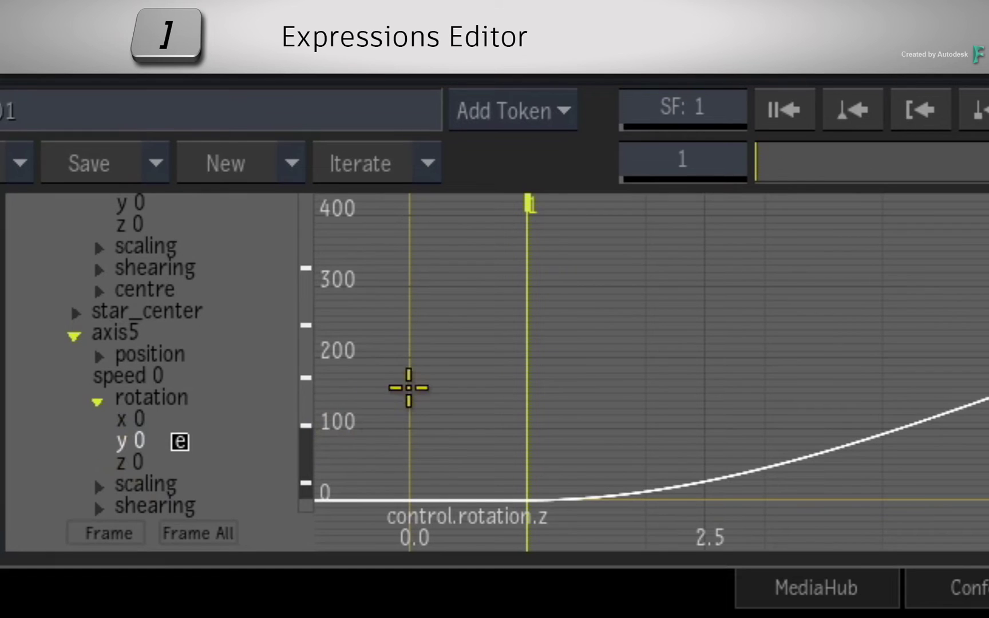
Change the selected rotation channels' expression to eval(control.rotation.z, frame-SelectionOrder).
key(bracketright)
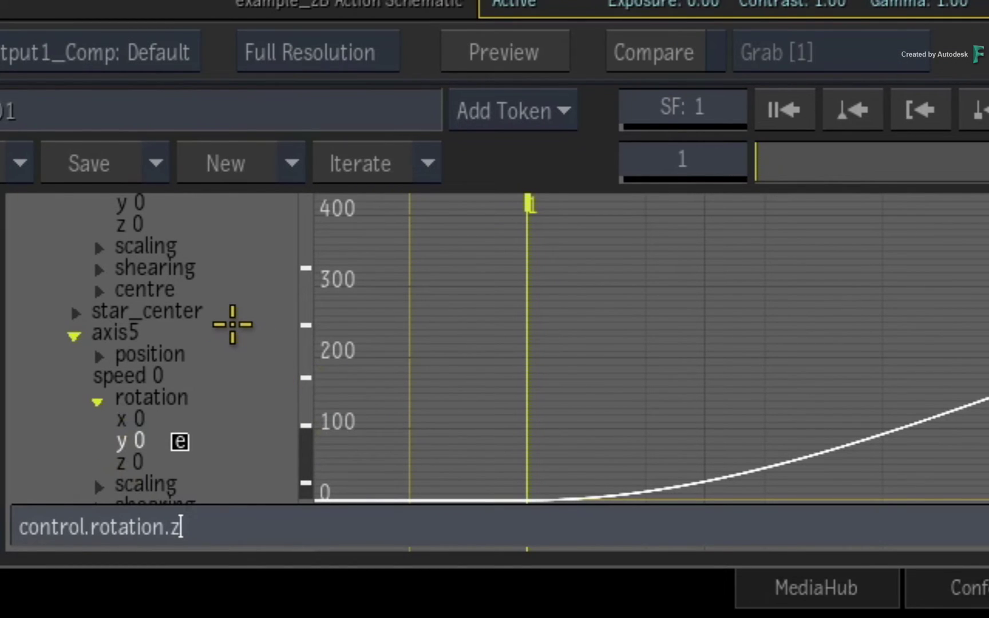
key(Home)
text(eval)
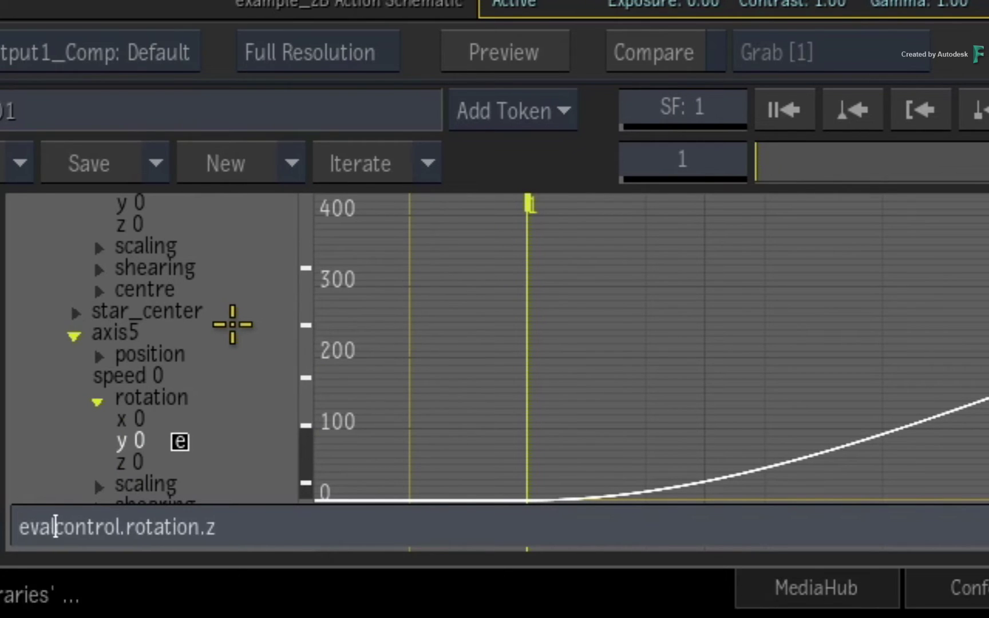
text(()
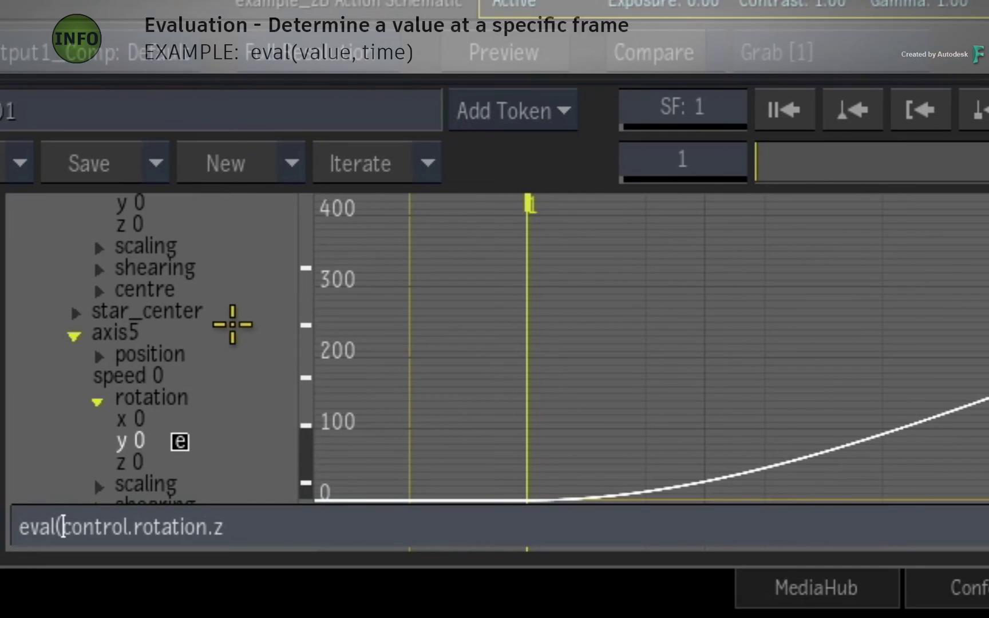
key(End)
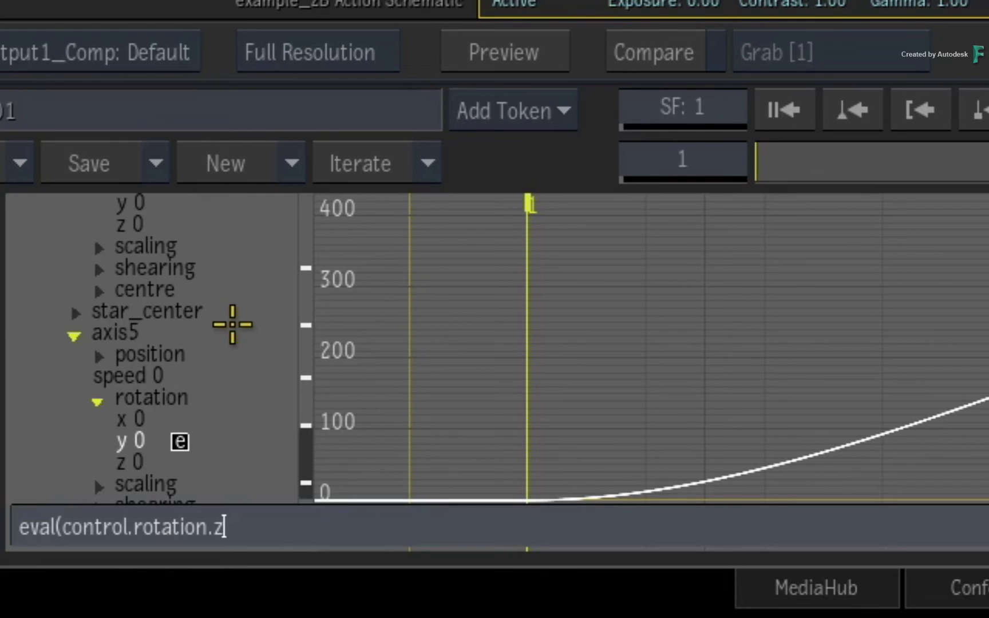
text(, frame)
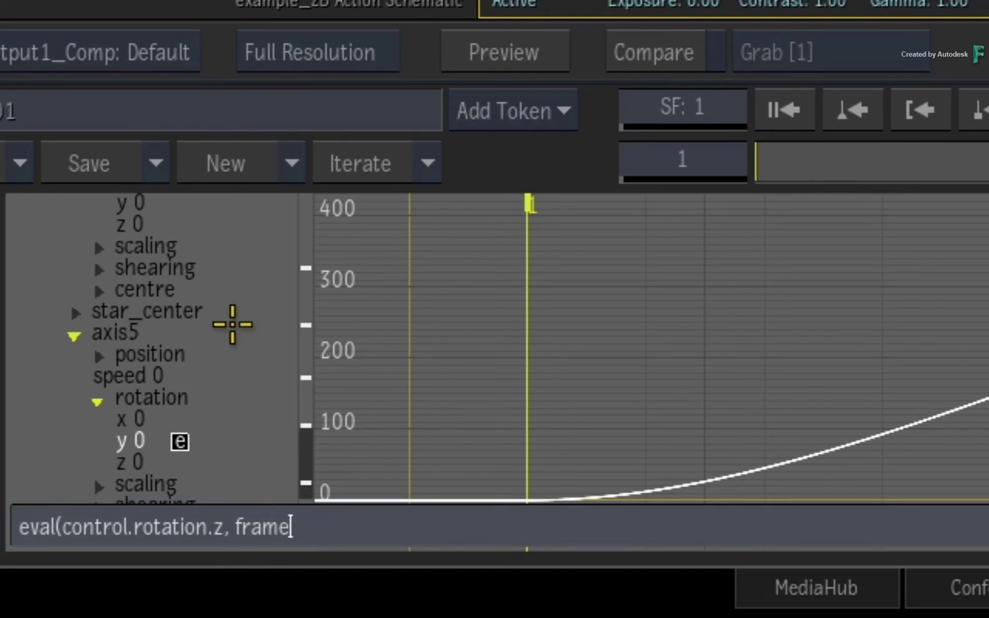
text(frame-SelectionOrder)
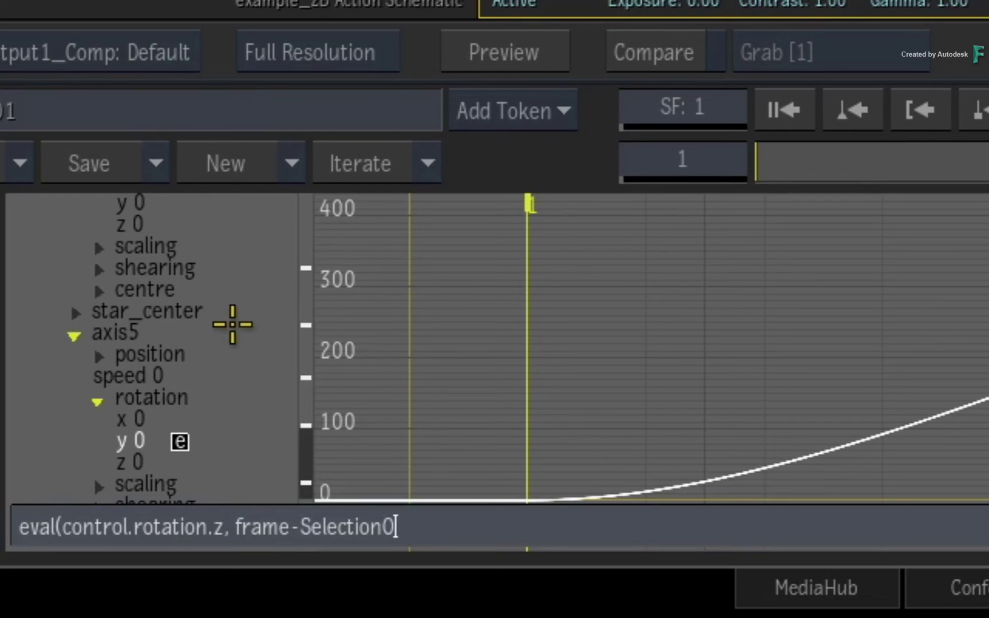
text())
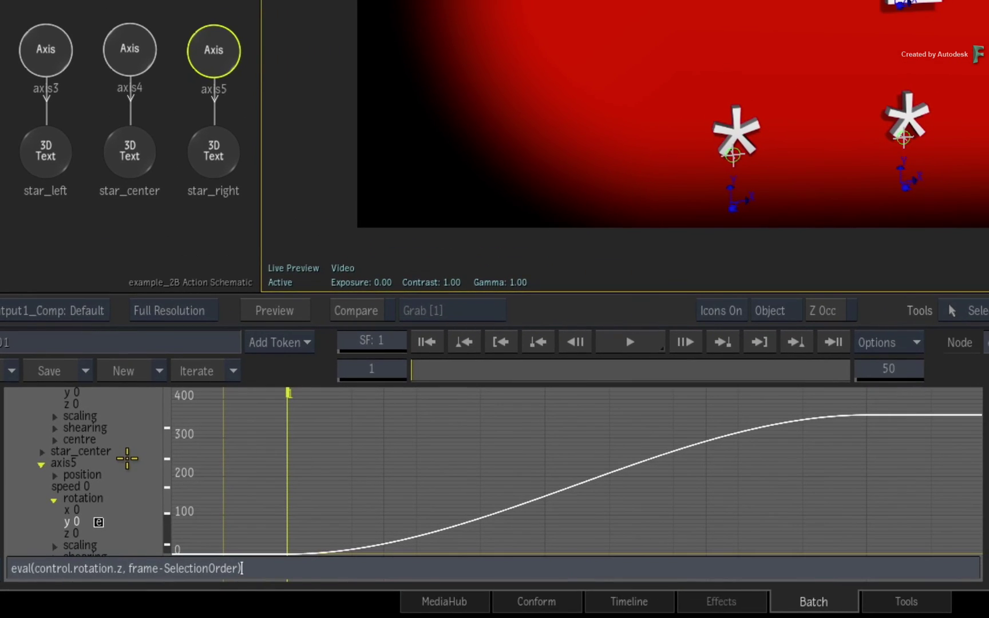
key(Return)
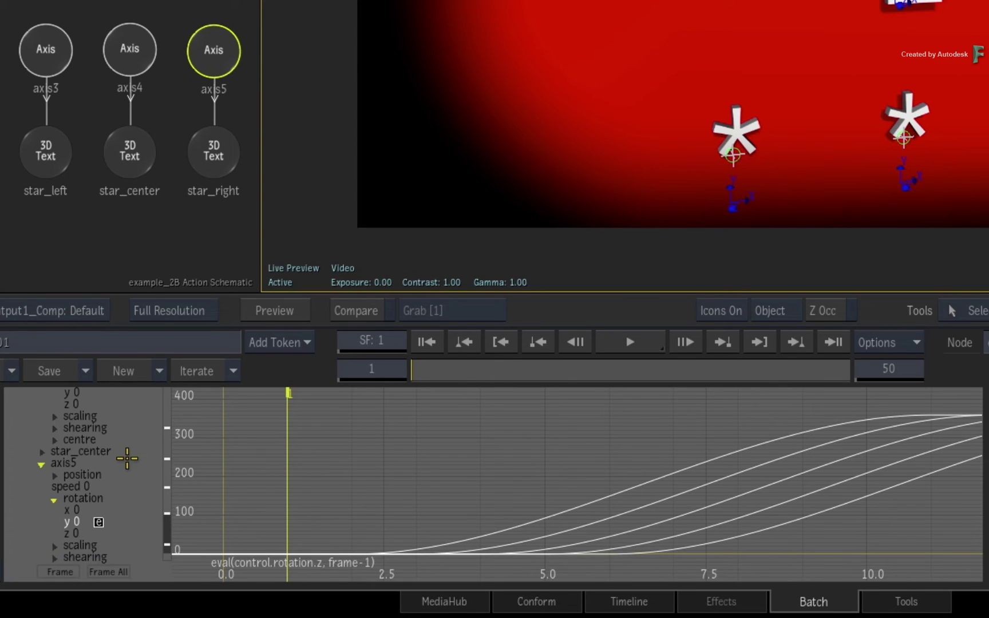
Frame the rotation curves and scrub through the timeline to examine the staggered rotations, ending back at frame 1.
click(75, 572)
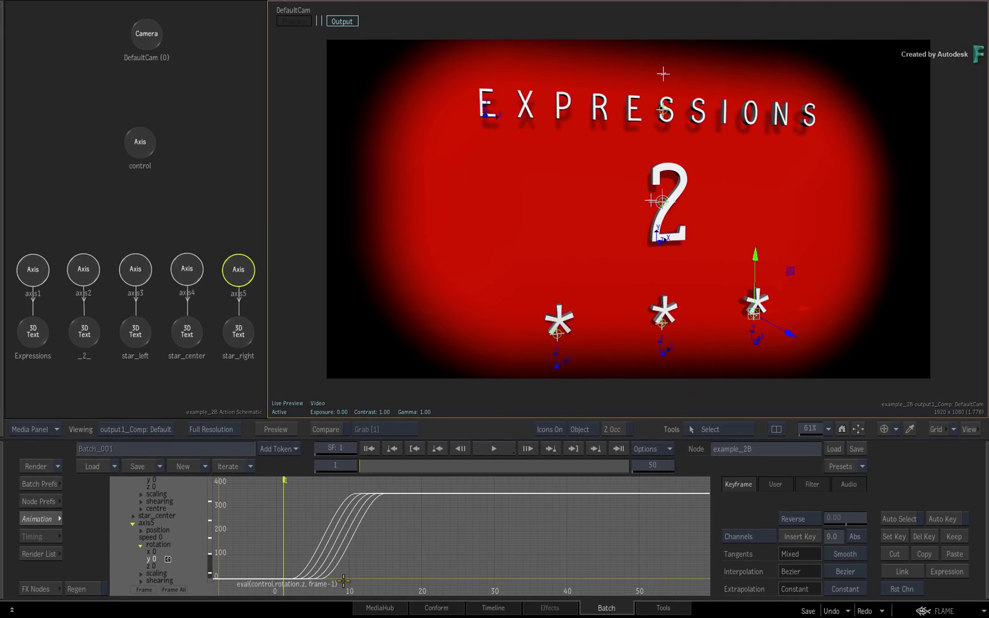
click(365, 463)
drag(365, 463, 339, 481)
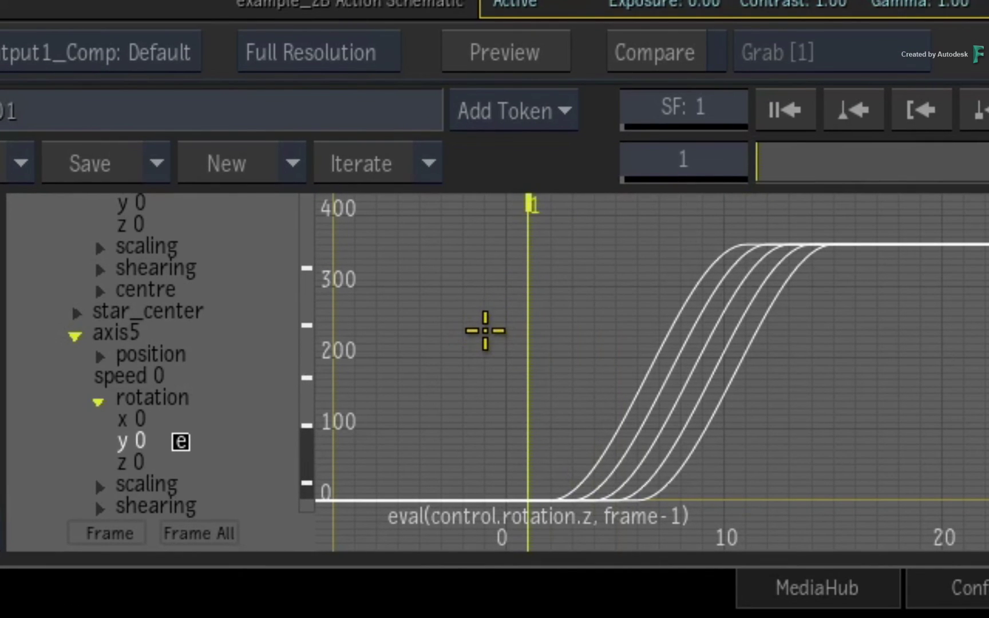
Edit the selected channels' expression to eval(control.rotation.z, frame-SelectionOrder*5) to widen the offset between rotations.
key(bracketright)
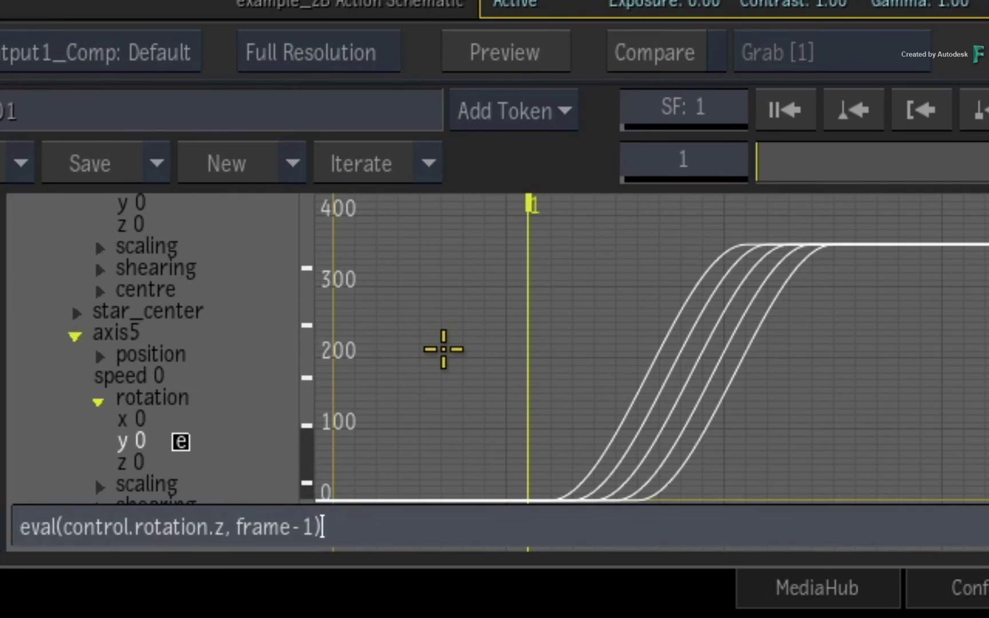
key(BackSpace)
text(SelectionOrder)
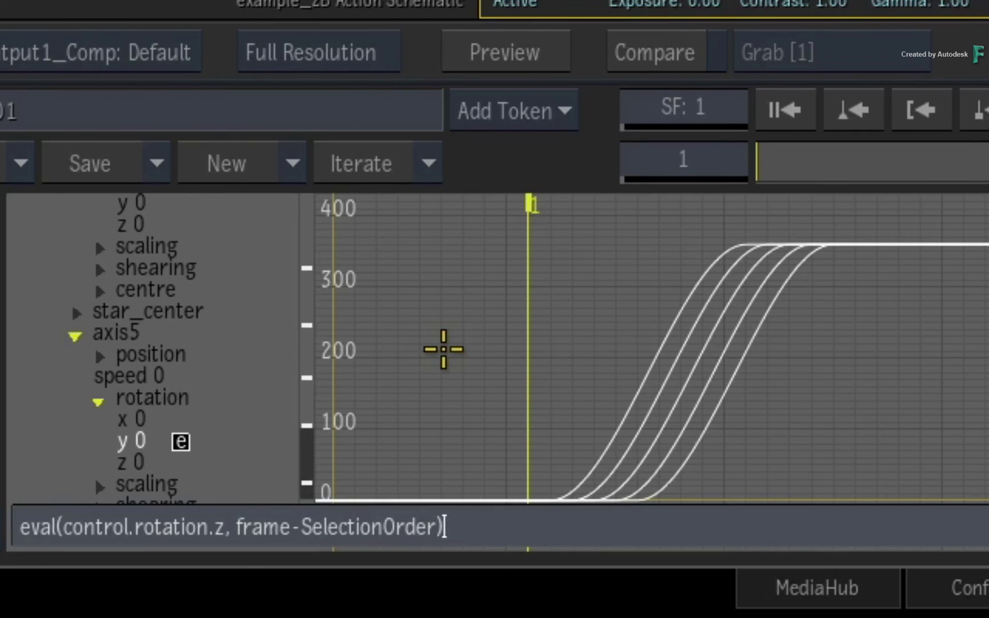
key(Left)
text(*5)
key(Return)
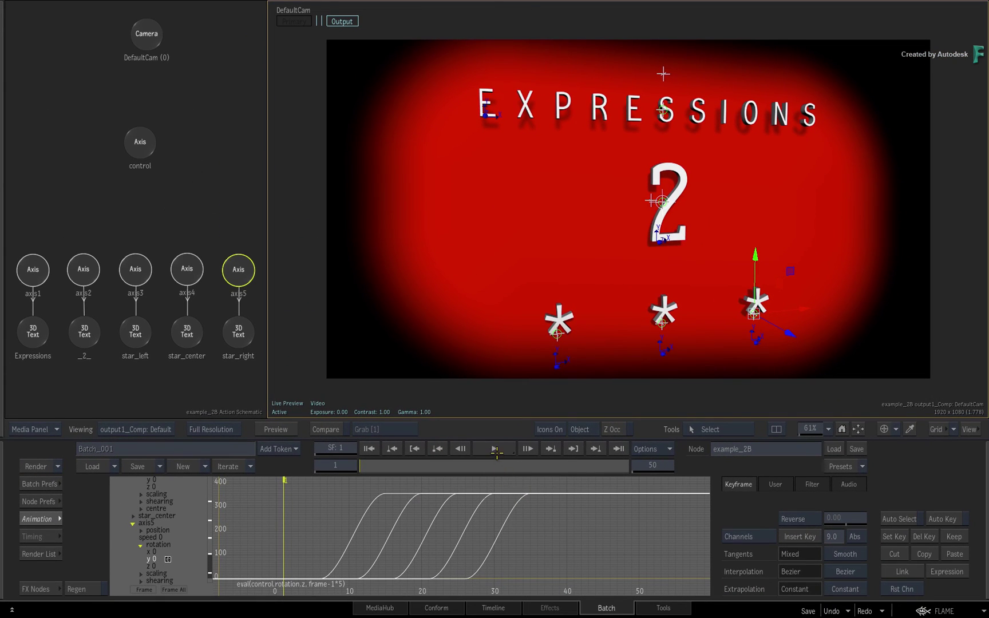
Play back the animation to review the offset rotations, stop it, and return to frame 1.
click(494, 448)
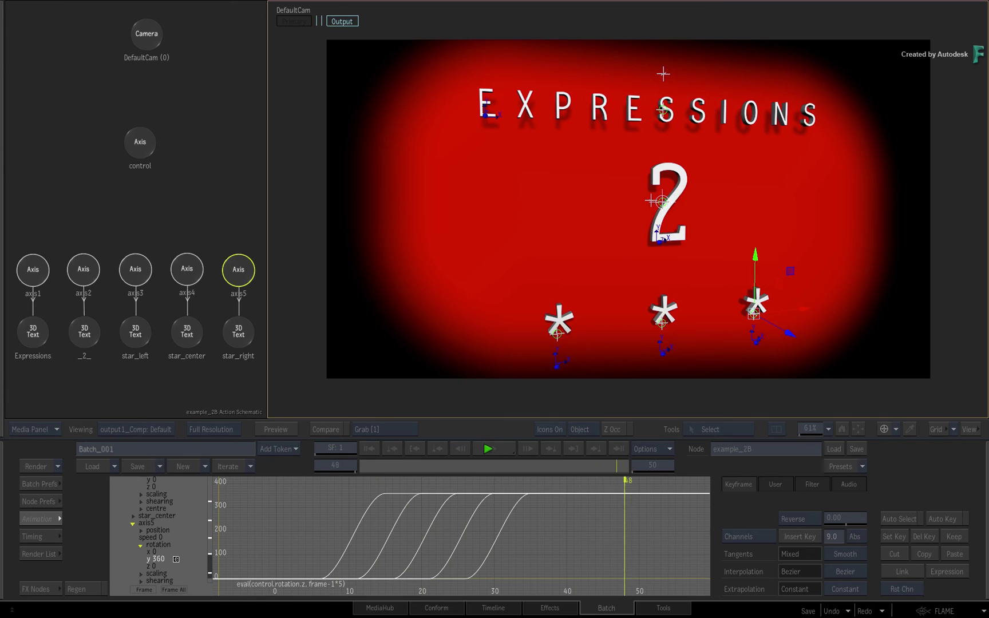
click(493, 449)
drag(616, 465, 357, 475)
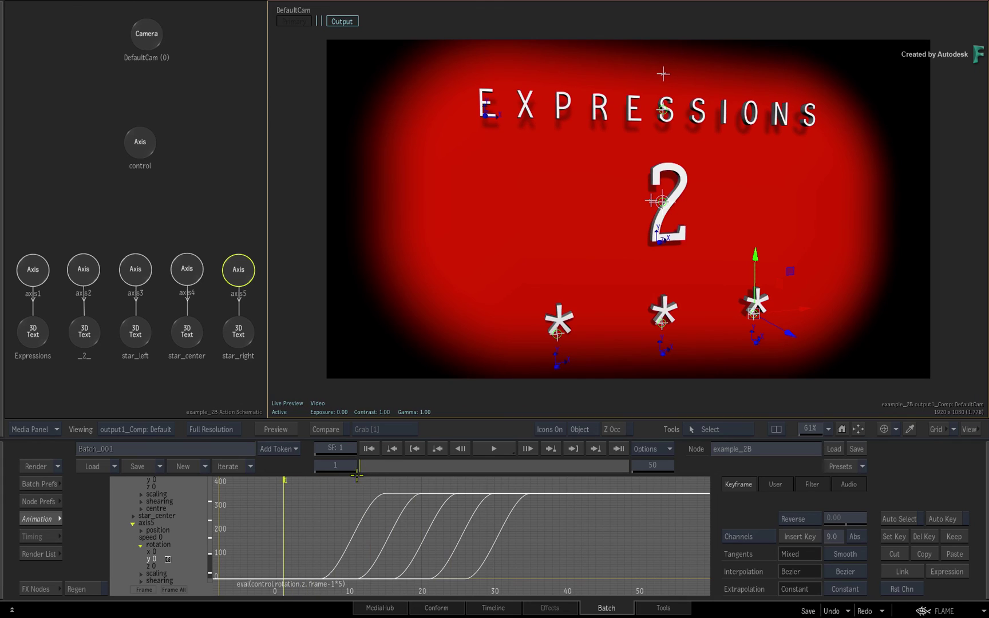